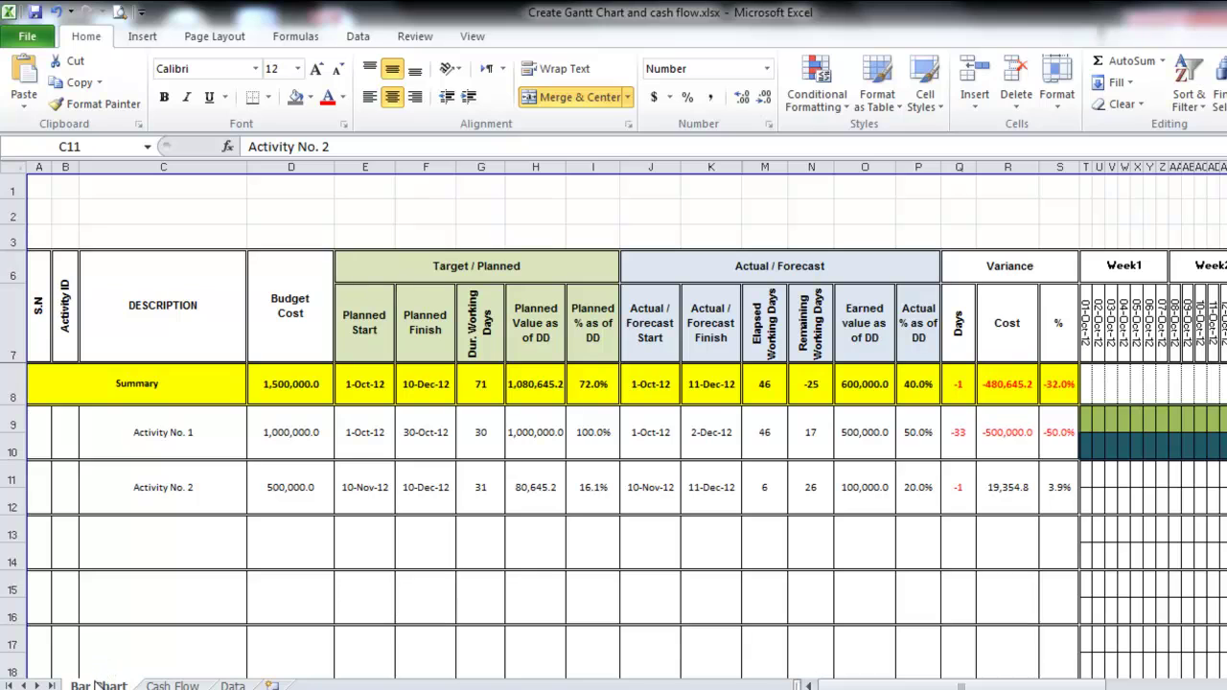
Select Activity No. 2's budget and planned dates, then show the Cash Flow sheet's Planned / Actual chart.
drag(291, 487, 425, 487)
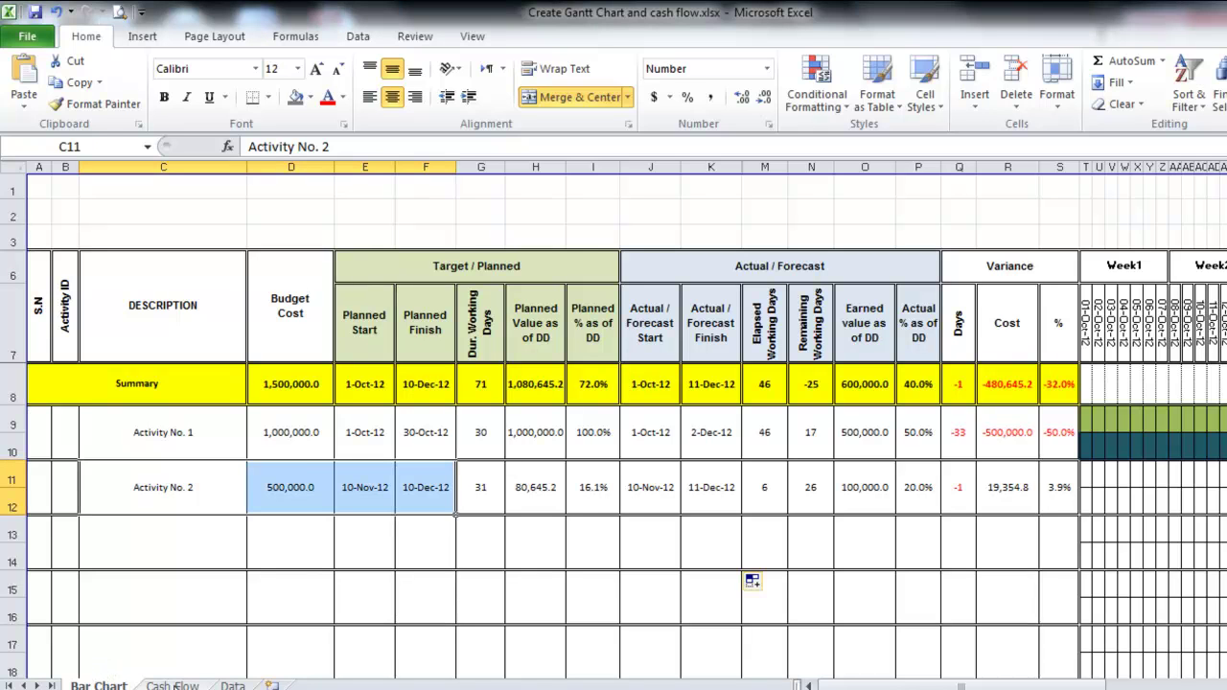
key(ctrl+Page_Down)
scroll(206, 651, up, 6)
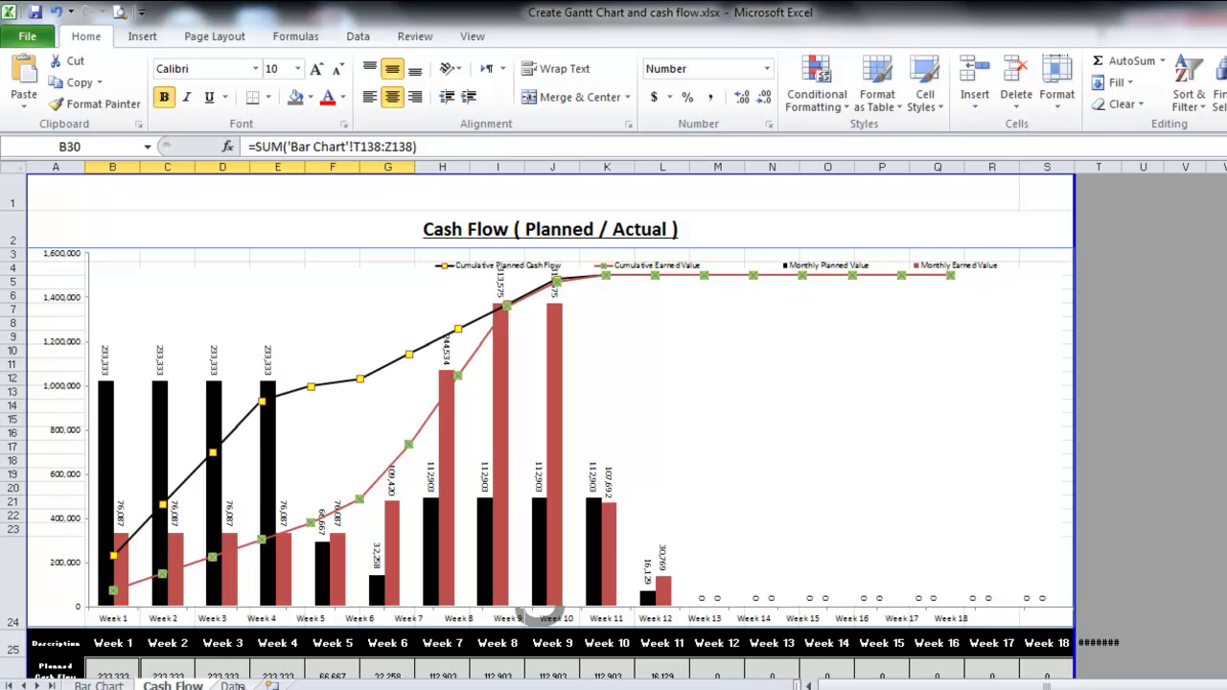
Glance at the Data sheet, then return to the Bar Chart activity table.
click(233, 686)
click(98, 684)
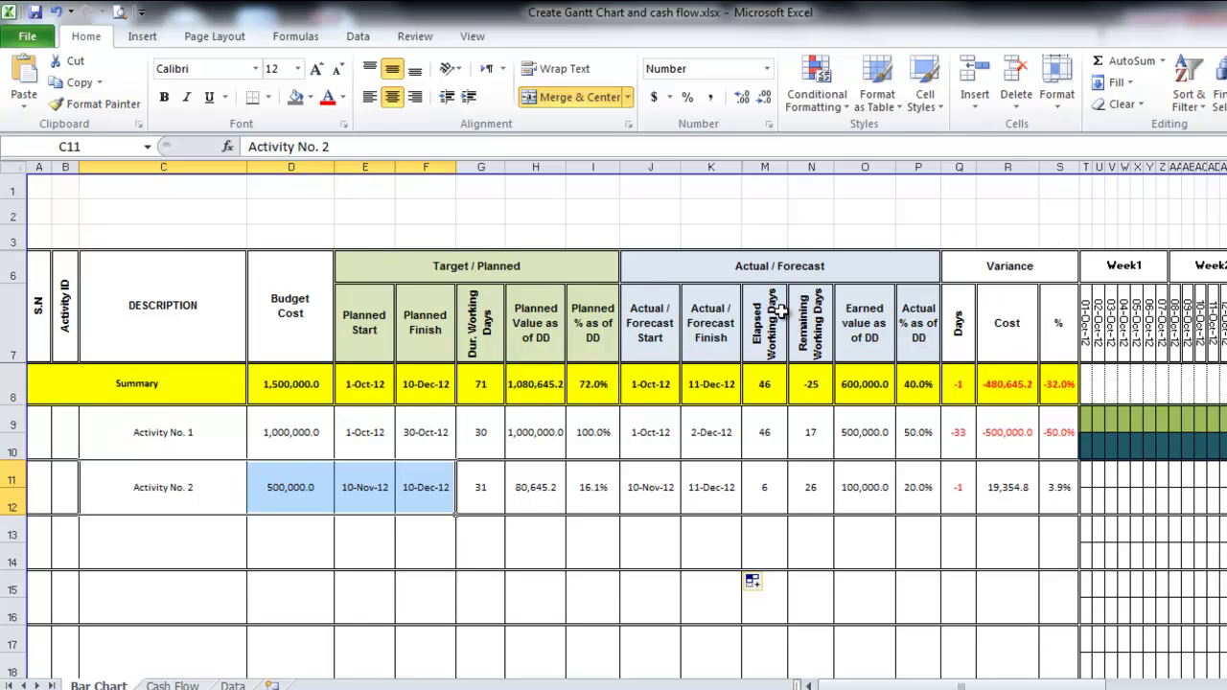
drag(882, 685, 932, 681)
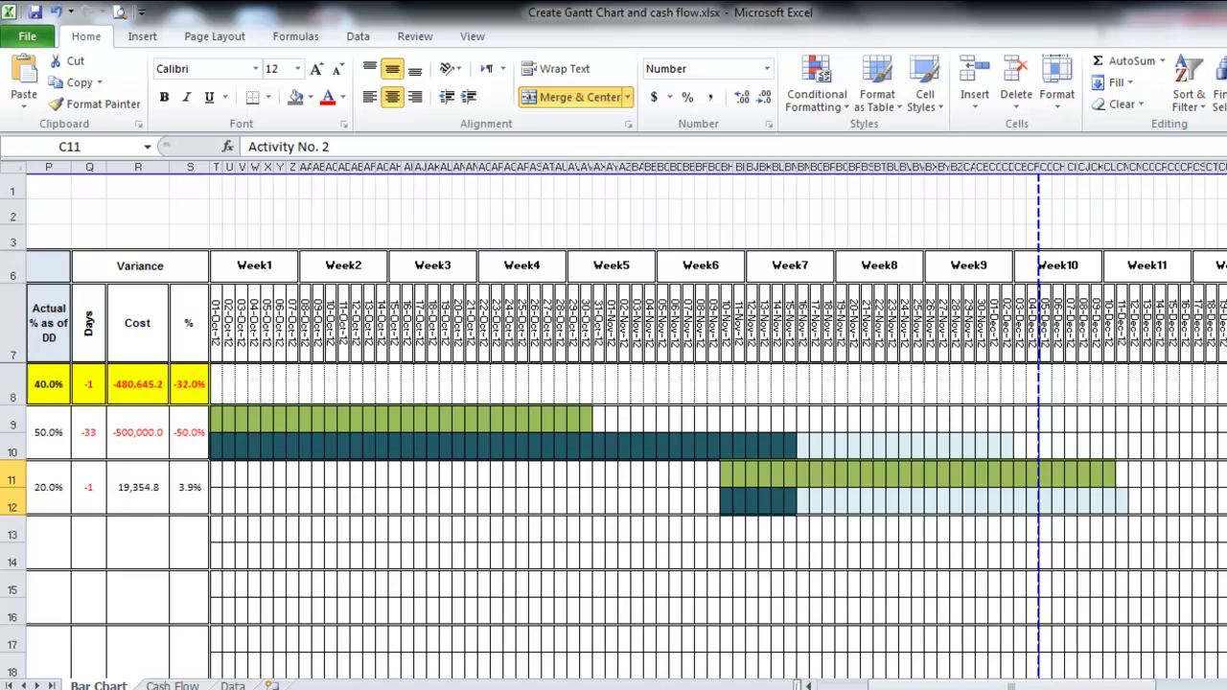
drag(918, 681, 1027, 679)
click(943, 188)
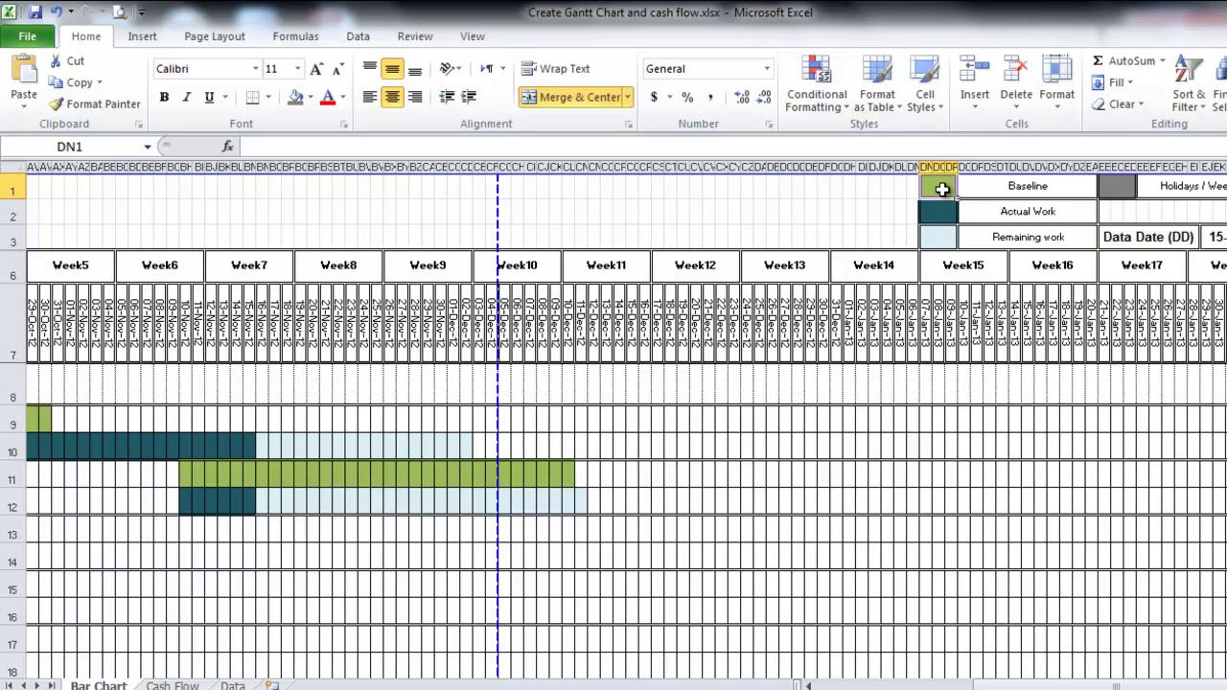
click(944, 212)
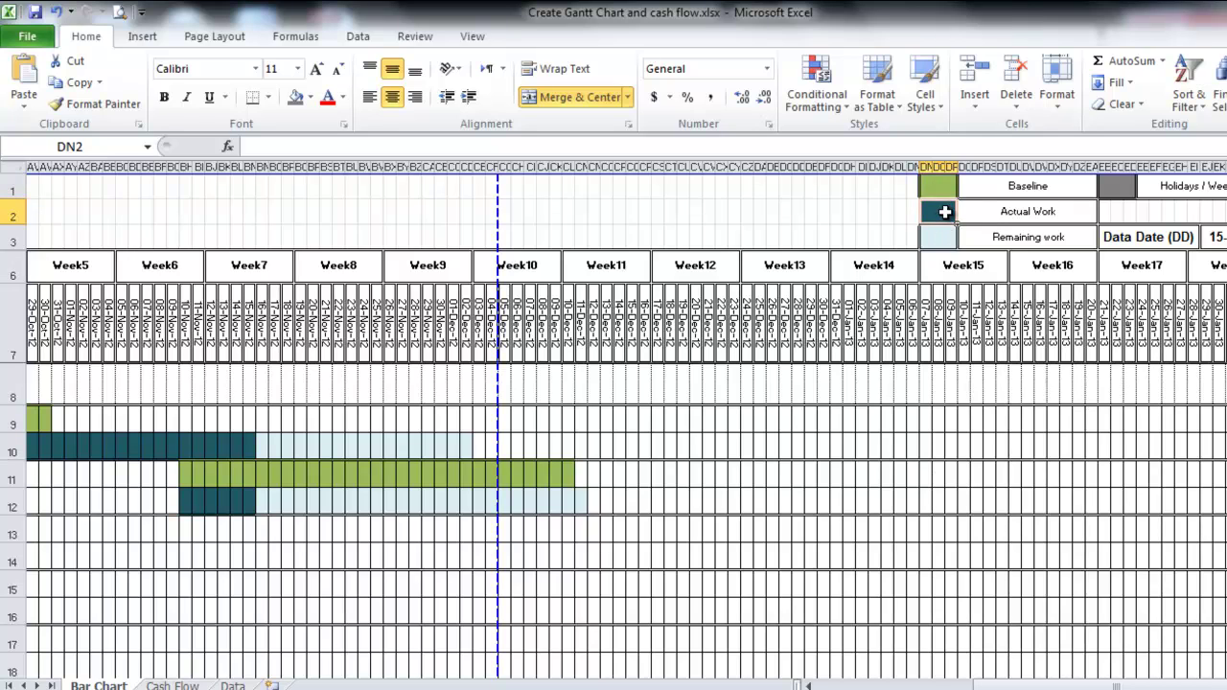
click(938, 240)
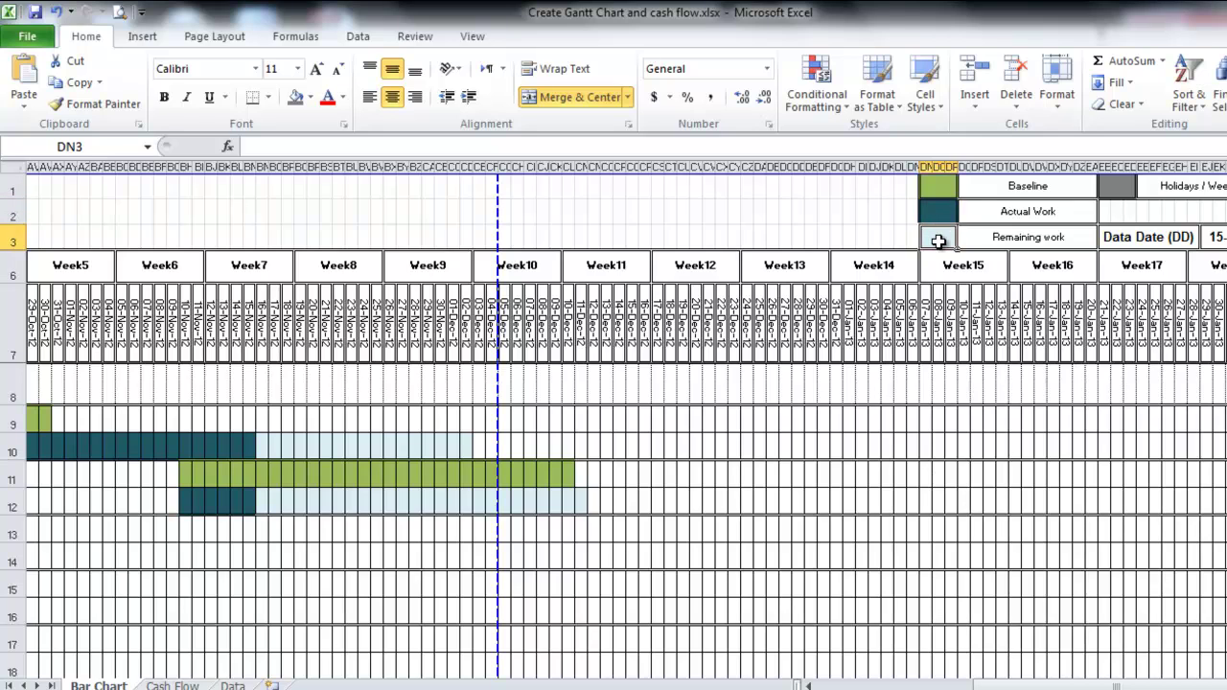
click(1123, 190)
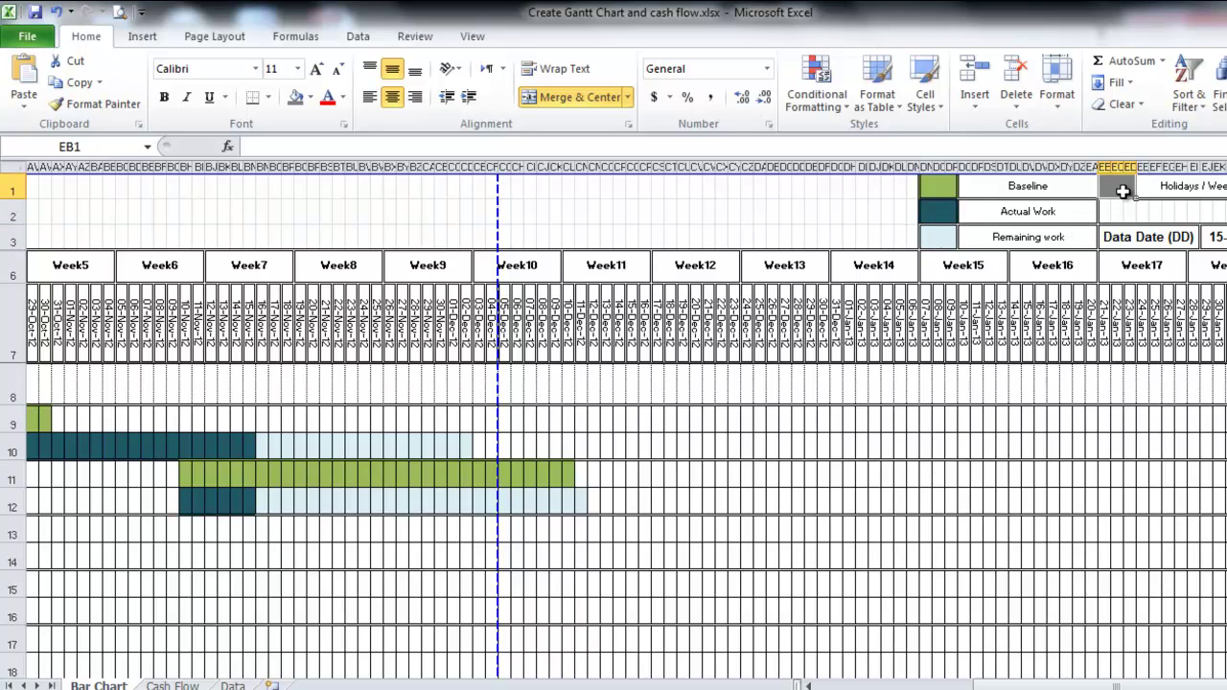
click(809, 685)
drag(1004, 686, 909, 671)
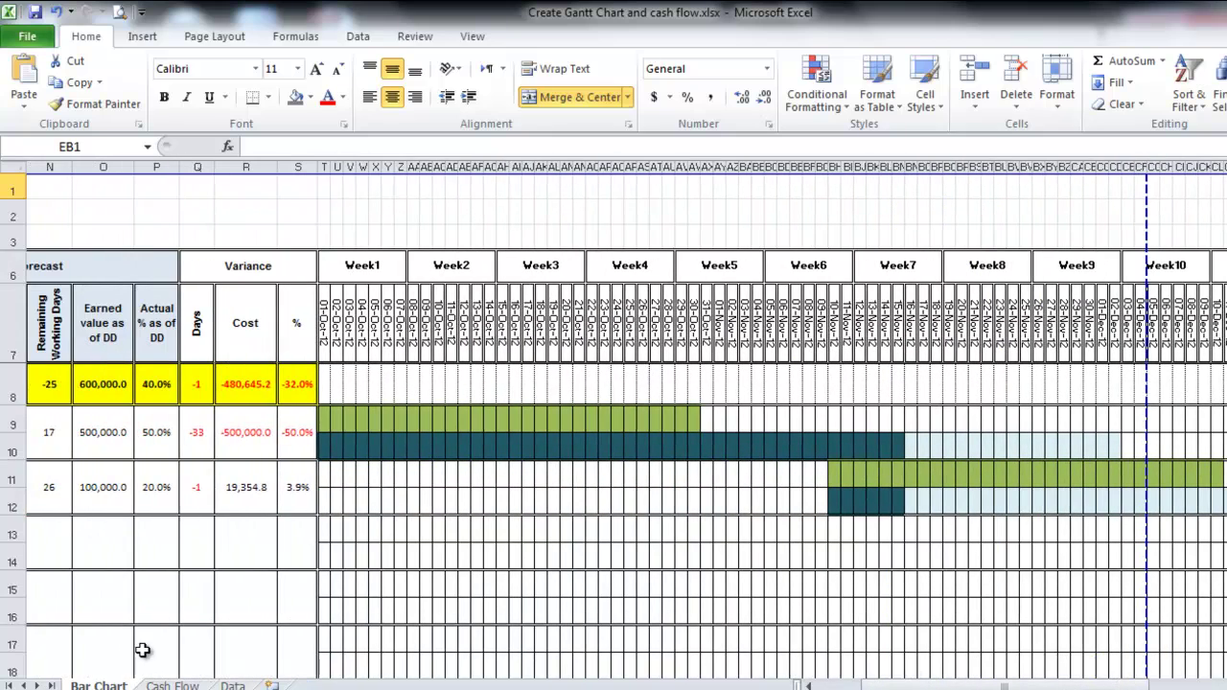
click(233, 685)
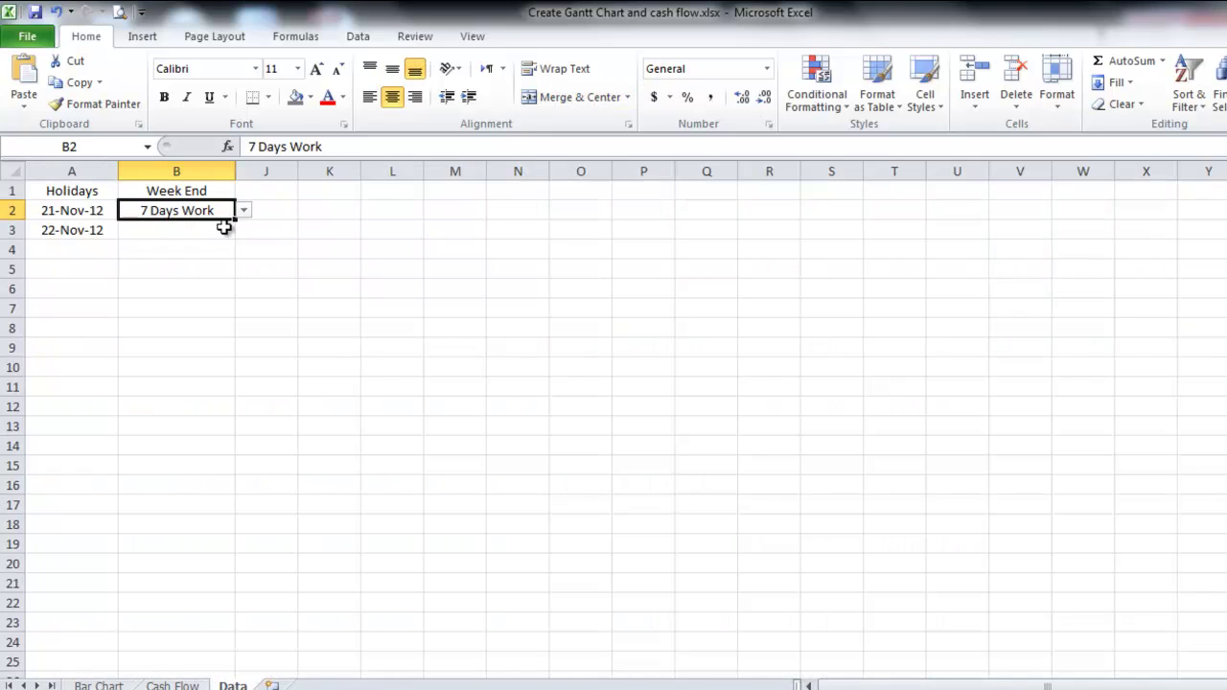
Select the holiday dates A2:A12, then set Week End in B2 to Friday Only and view Bar Chart.
drag(71, 211, 75, 504)
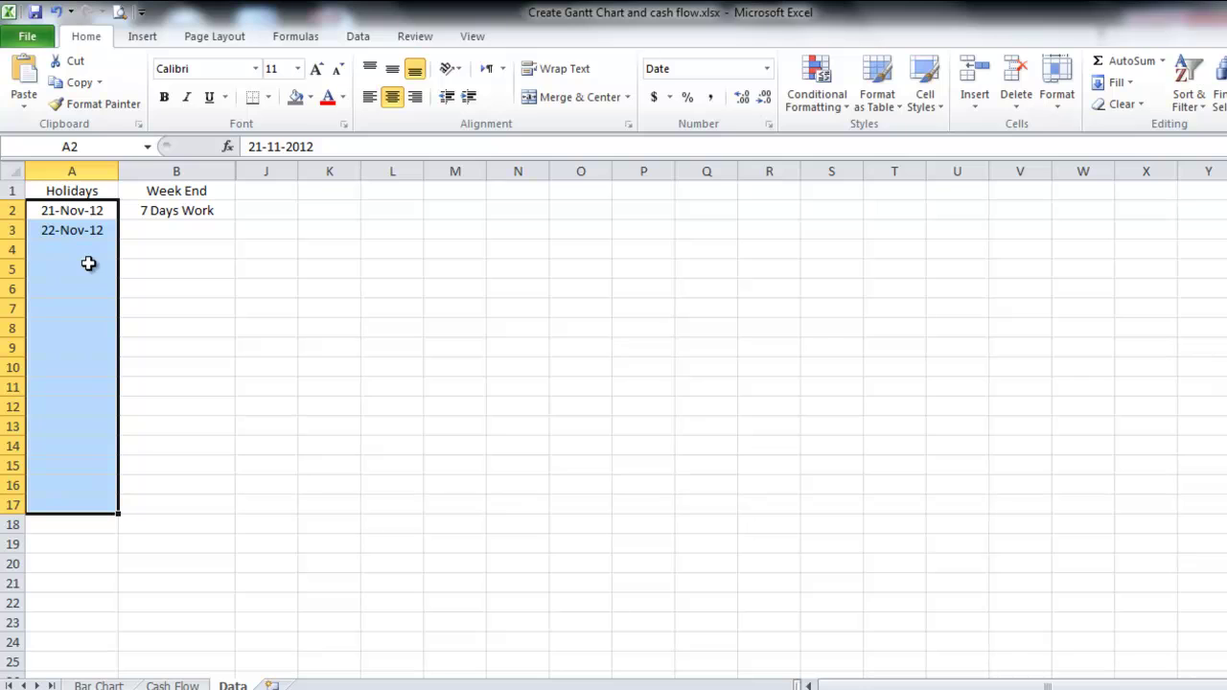
drag(72, 210, 71, 418)
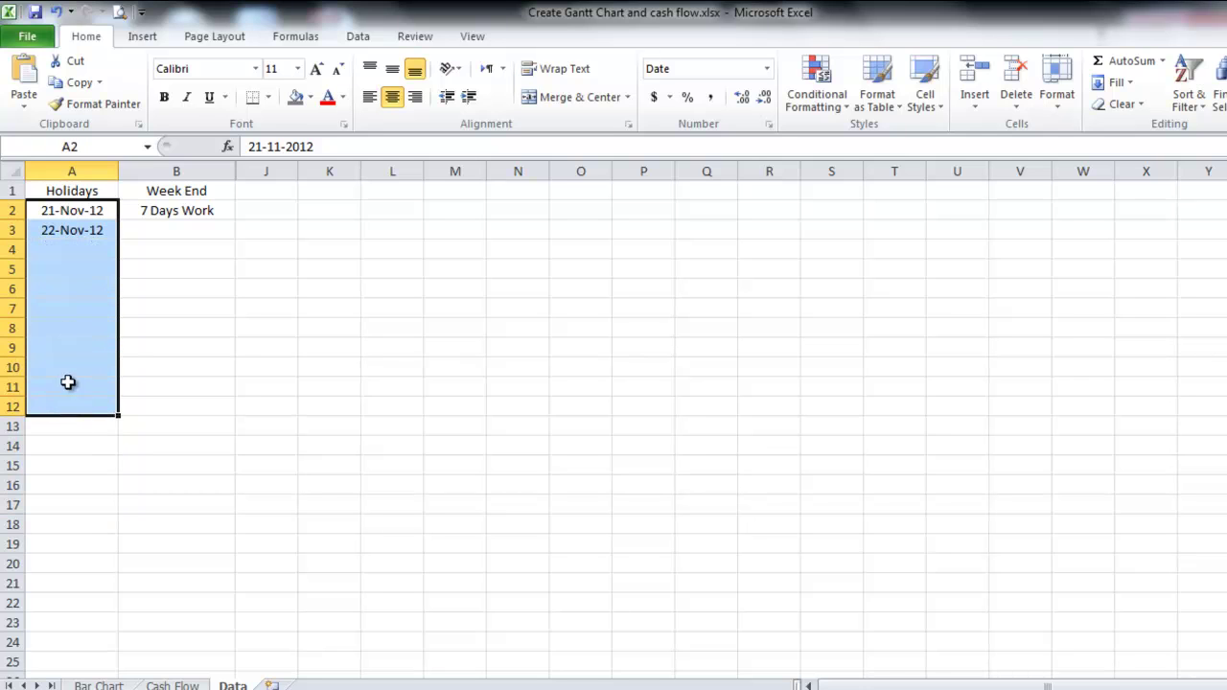
click(186, 222)
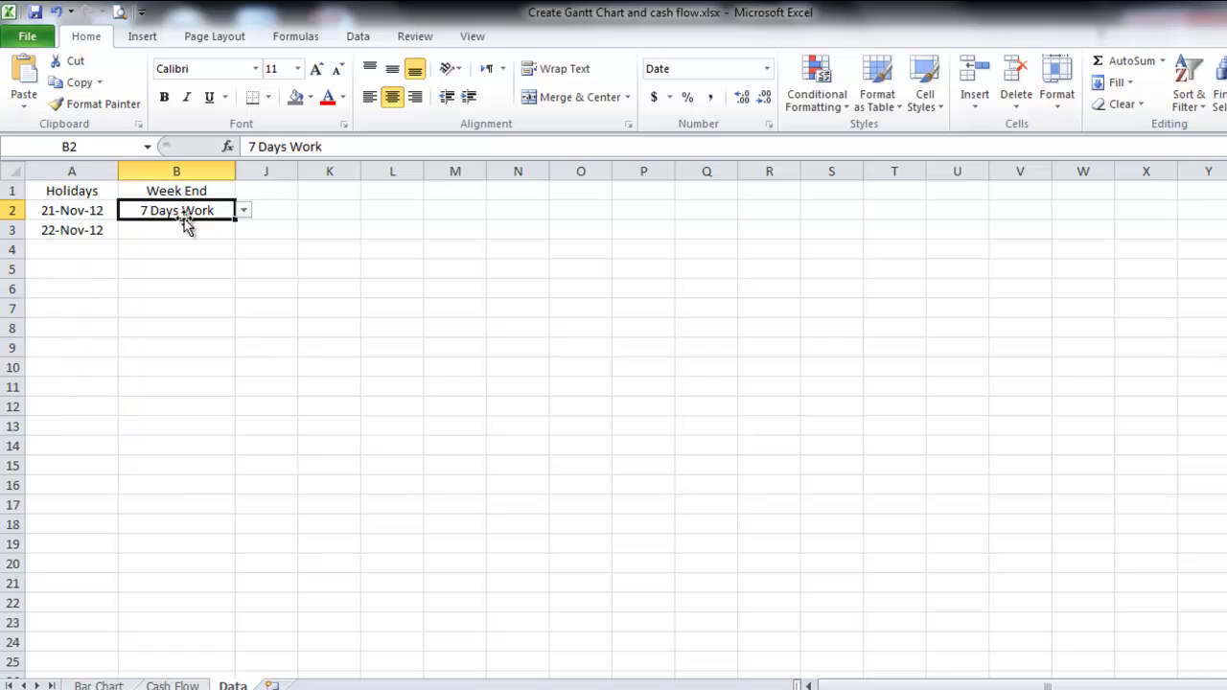
click(245, 211)
drag(248, 285, 218, 330)
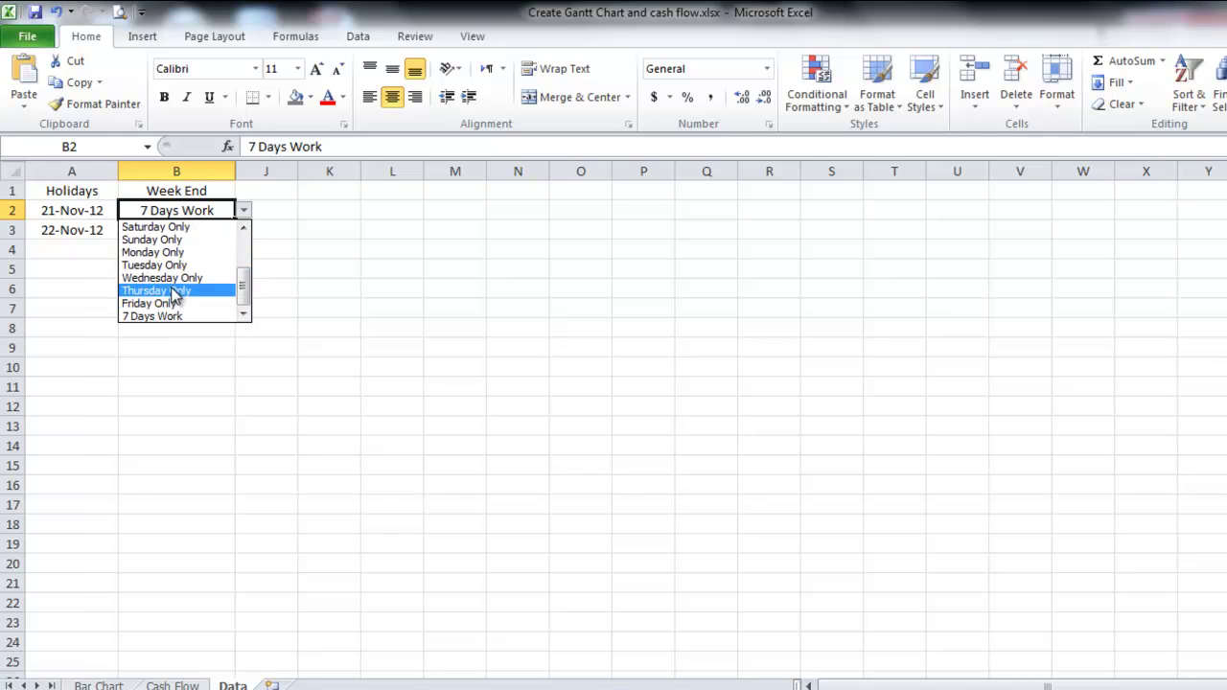
drag(240, 282, 242, 326)
click(186, 303)
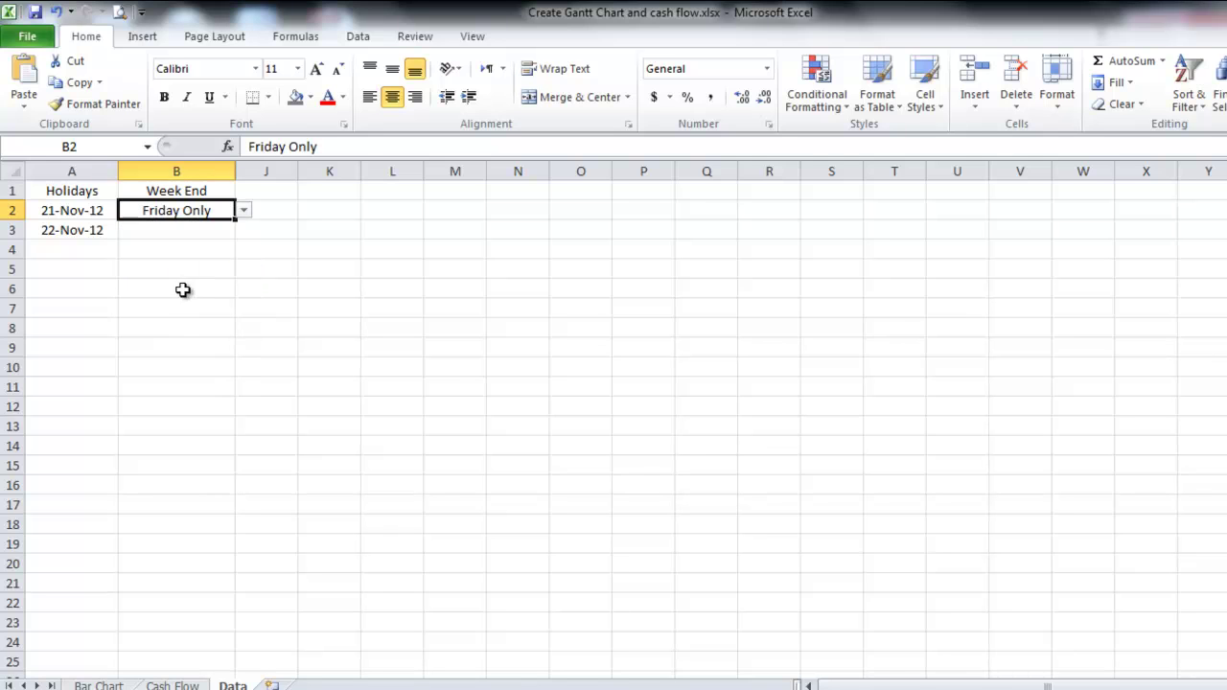
click(99, 686)
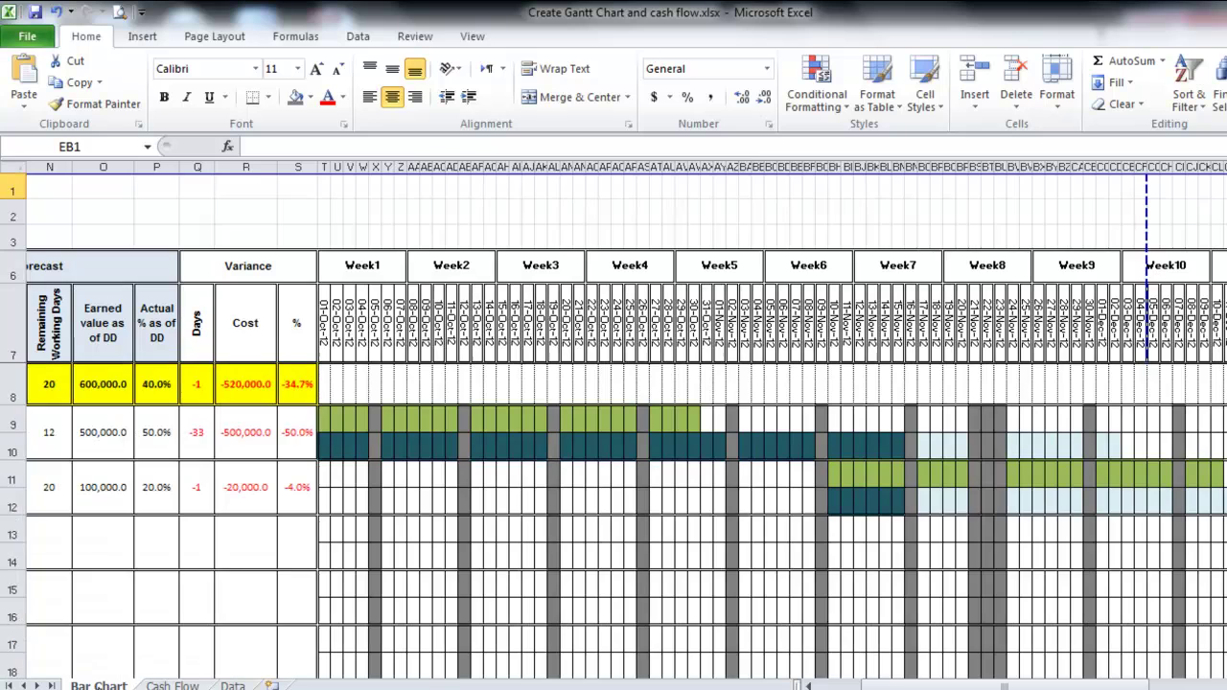
Inspect the IF formulas in Gantt cells such as AZ11, BG11 and BS9, then go to Data.
click(554, 475)
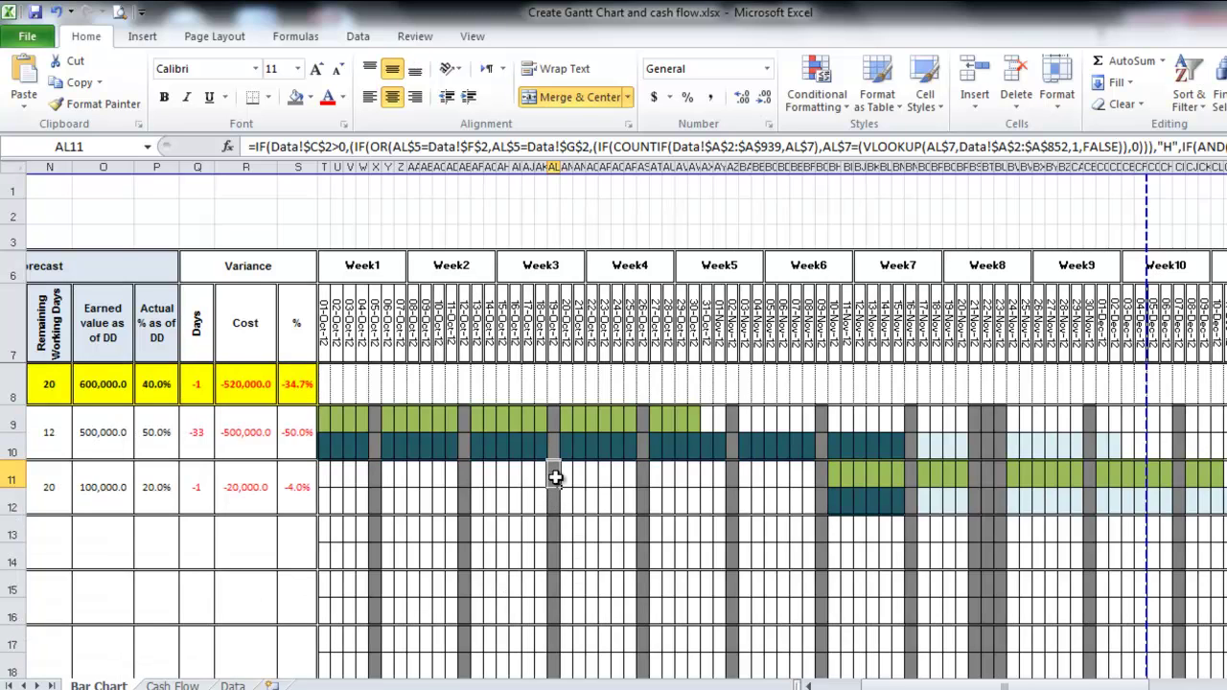
click(732, 476)
click(820, 474)
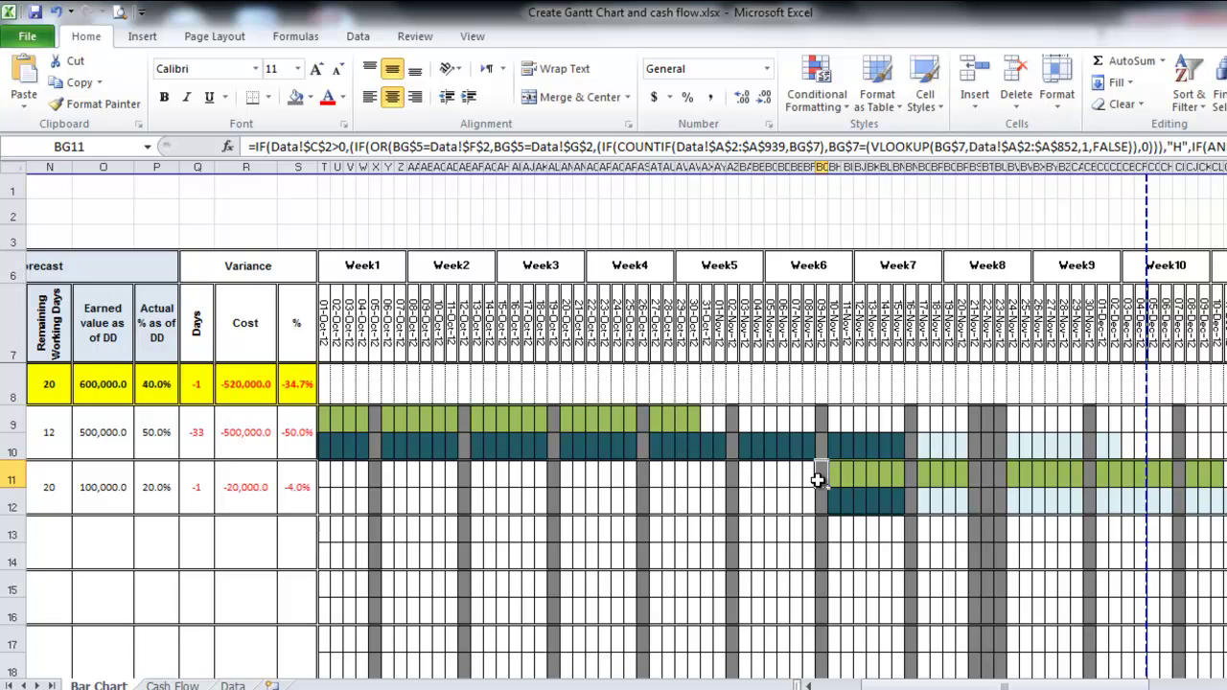
drag(1084, 685, 1189, 683)
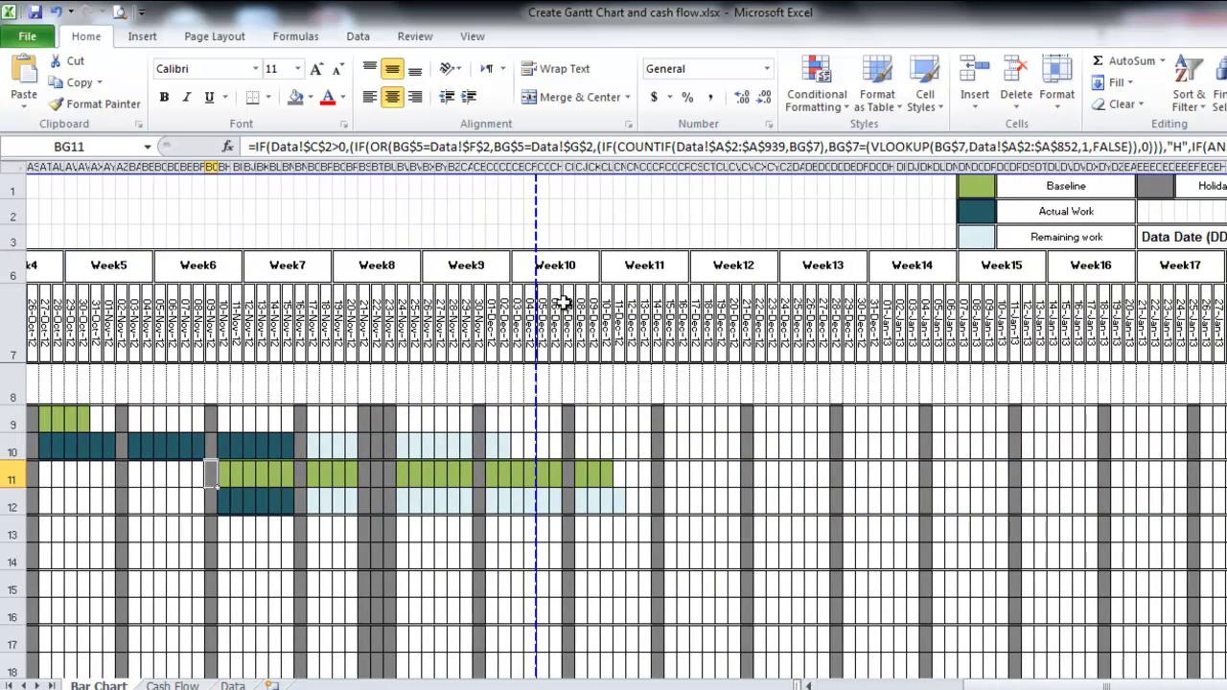
click(370, 419)
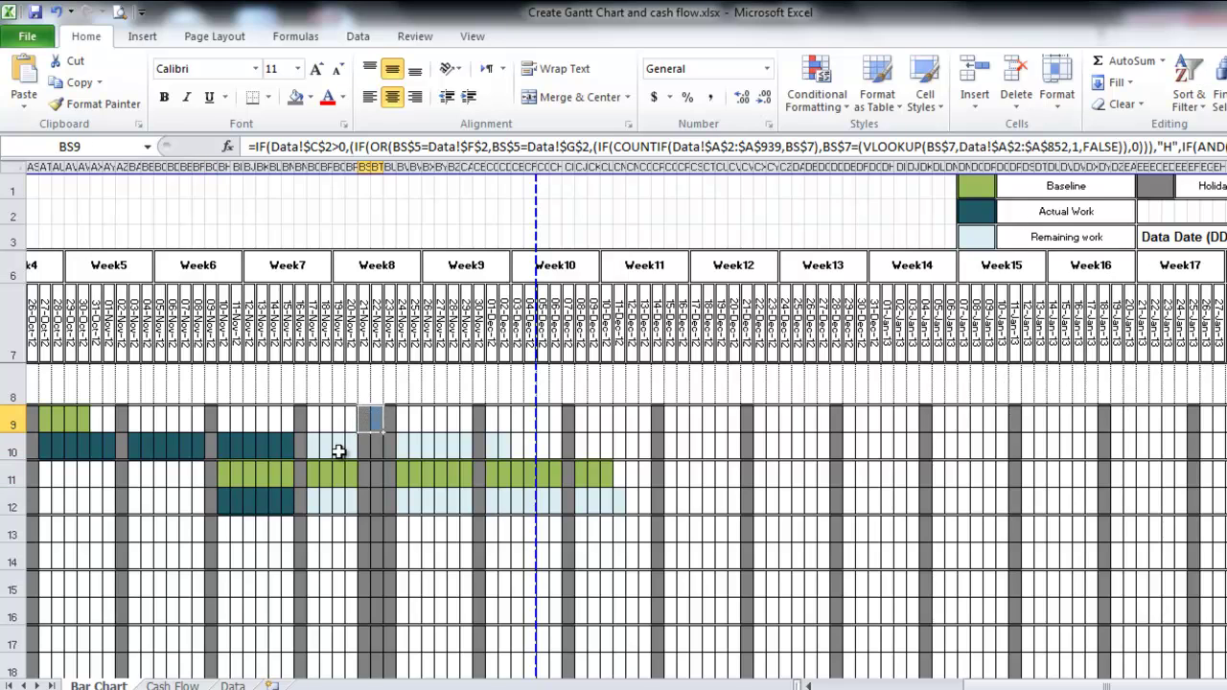
key(ctrl+Page_Down)
key(ctrl+Page_Down)
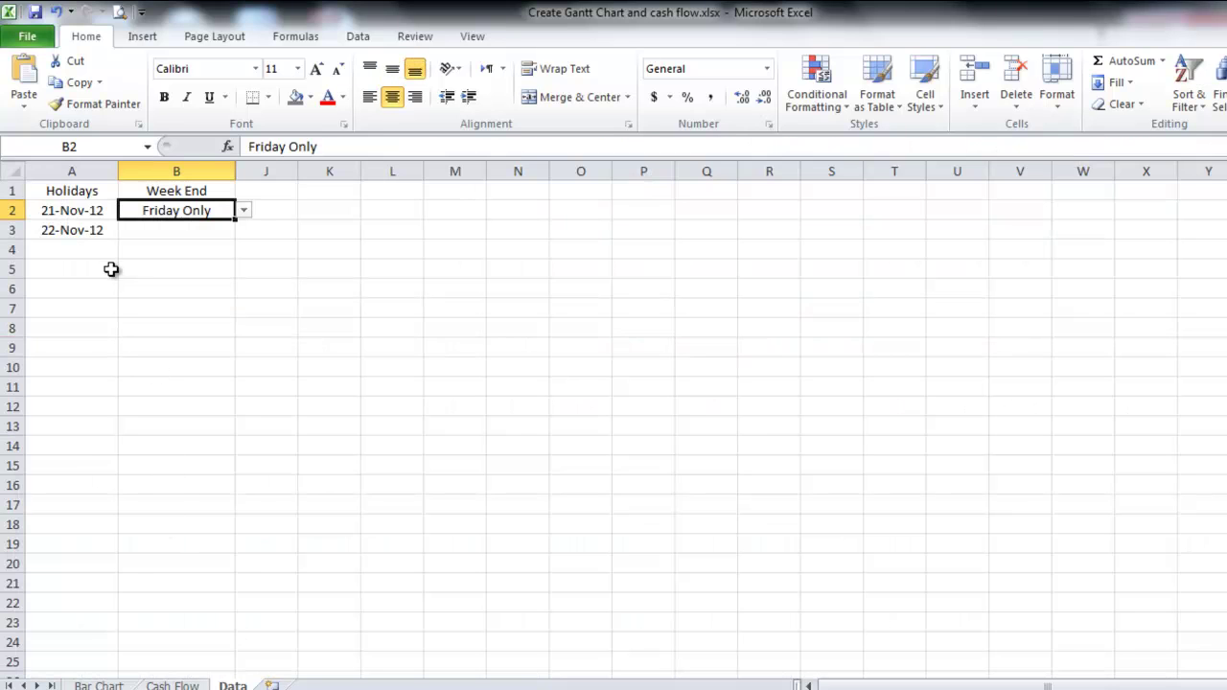
Set Week End to Monday & Tuesday and view the result on the Bar Chart sheet.
click(244, 210)
drag(244, 278, 257, 242)
click(202, 252)
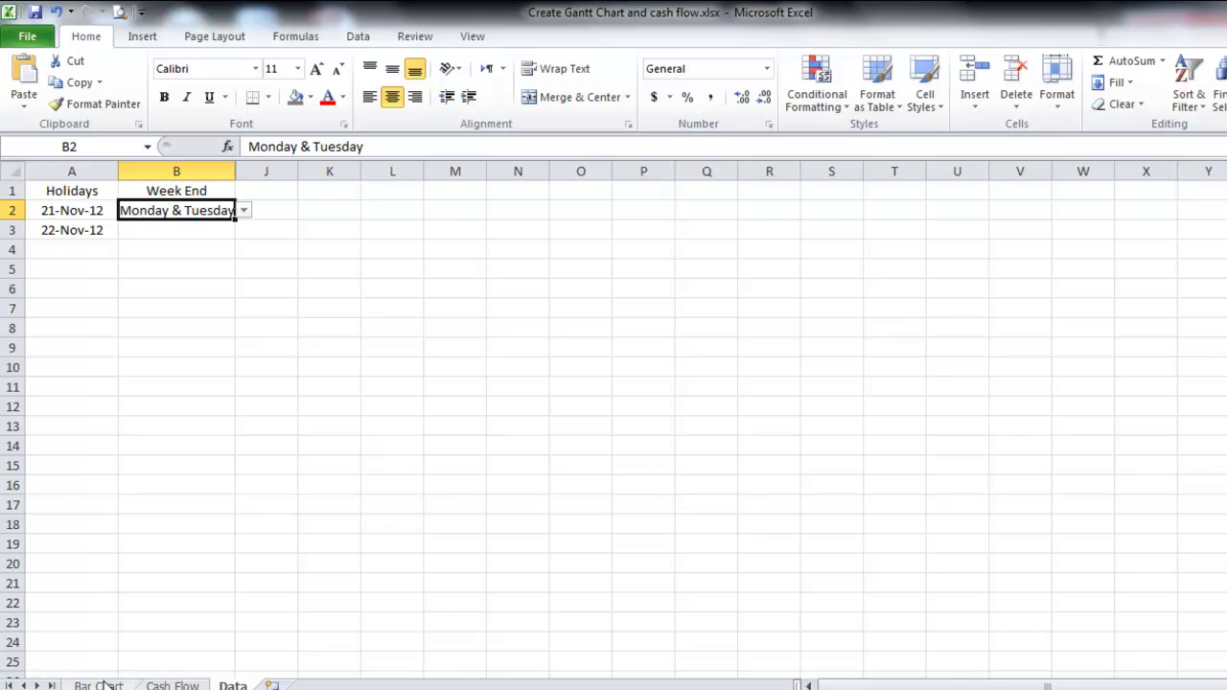
click(99, 685)
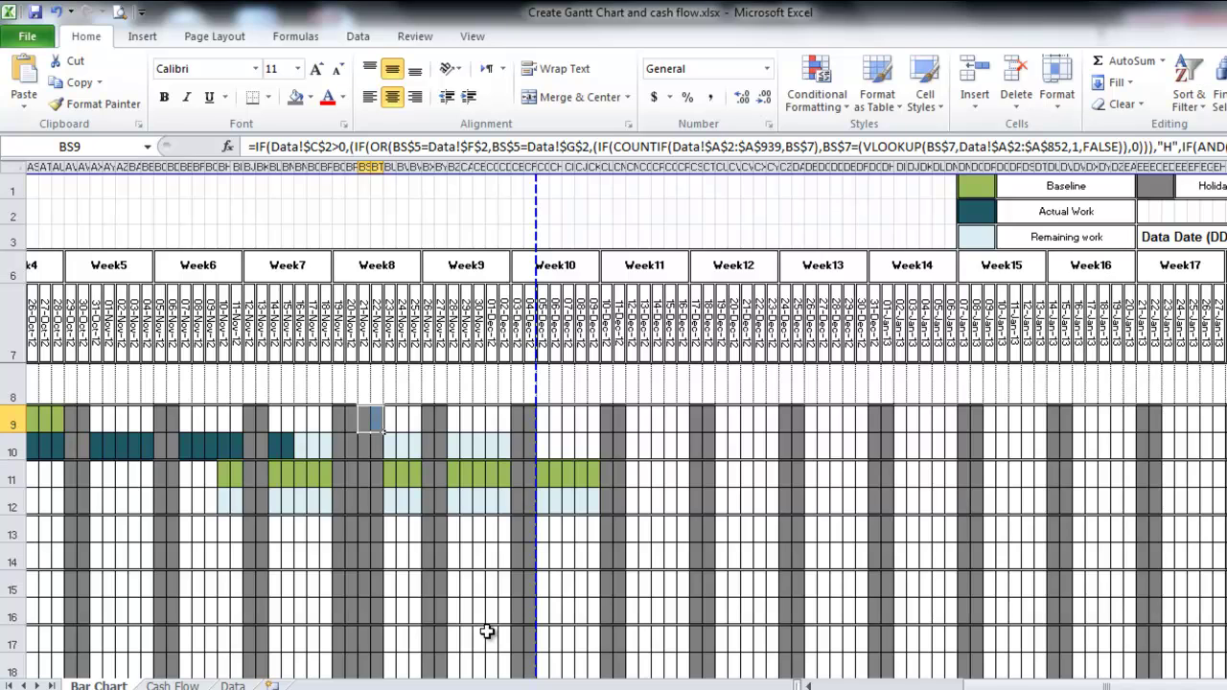
Switch Week End back to Friday Only and check the Gantt chart's shading.
click(233, 685)
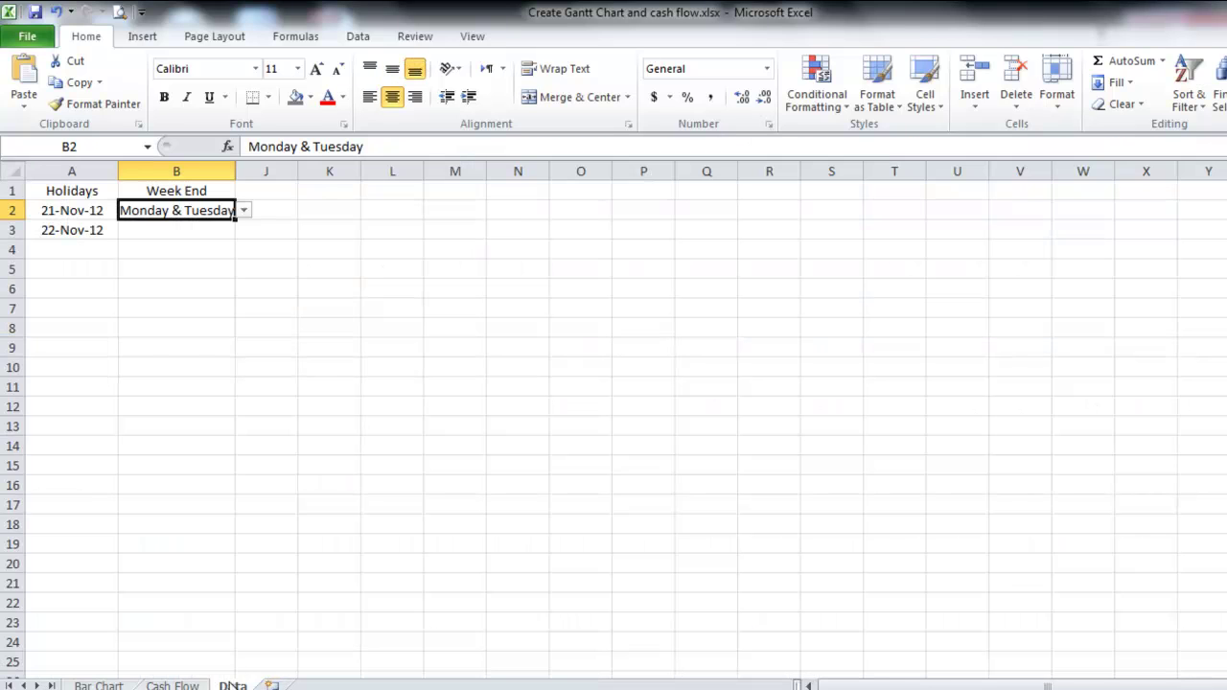
click(241, 211)
scroll(248, 308, down, 2)
click(153, 303)
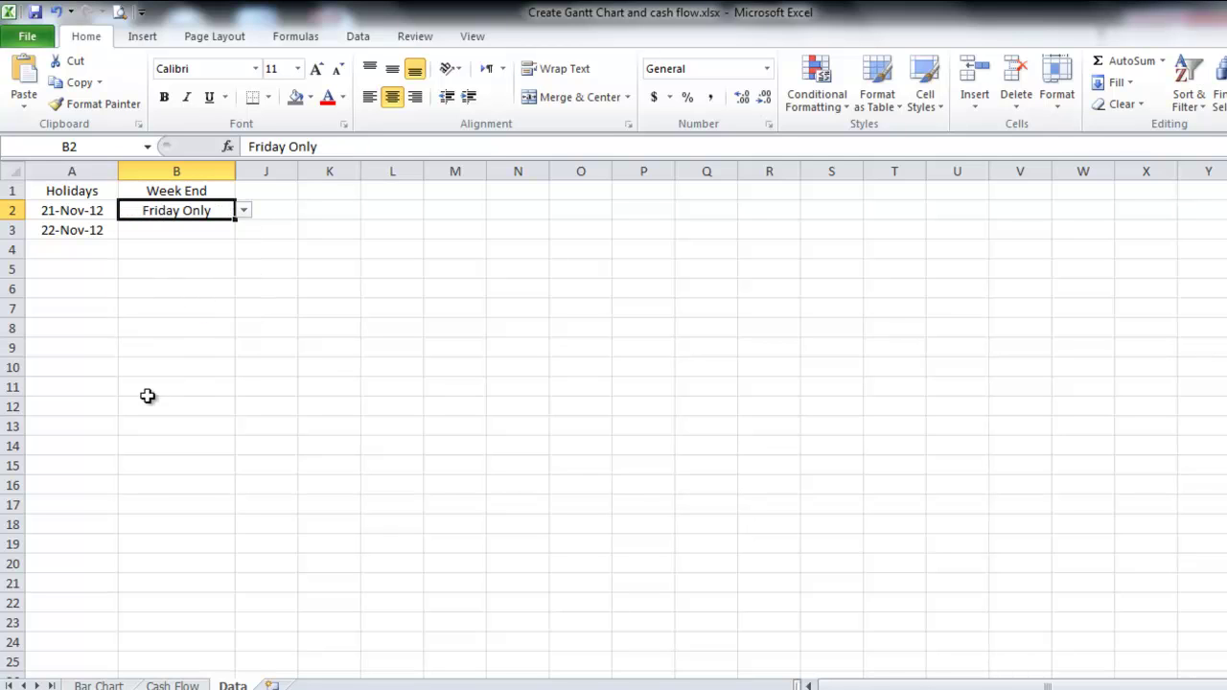
click(96, 685)
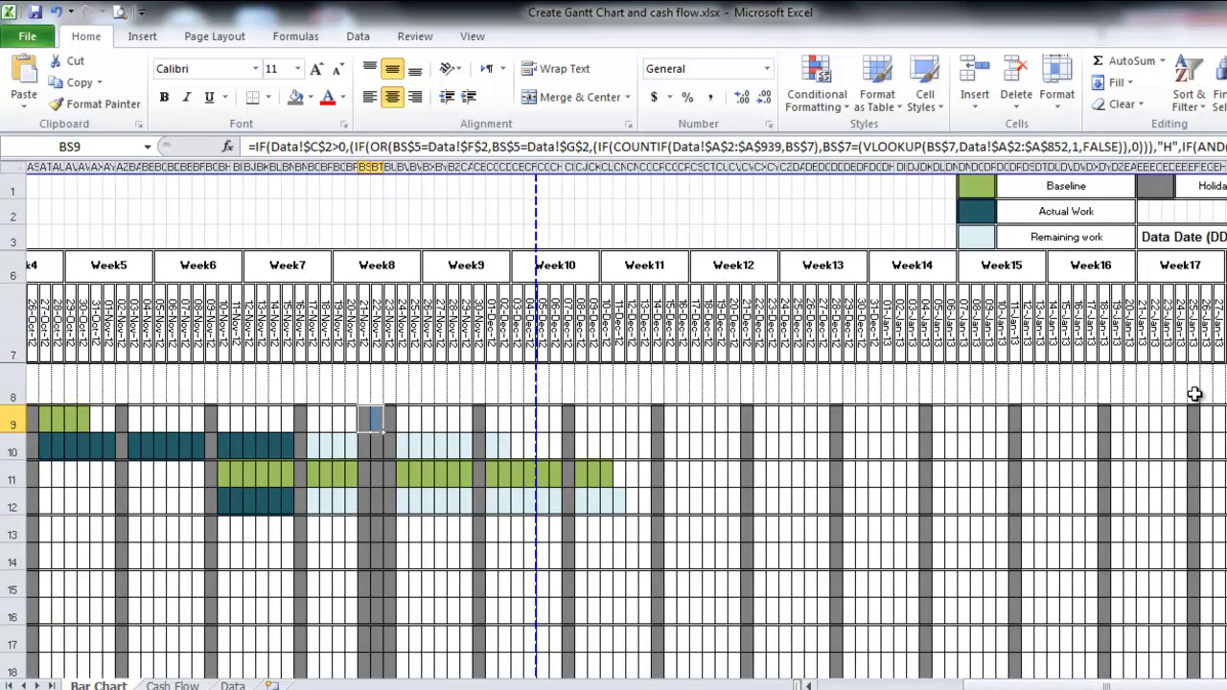
Check the 15-11-2012 data date in EJ3, then scroll back left to column A.
click(1179, 237)
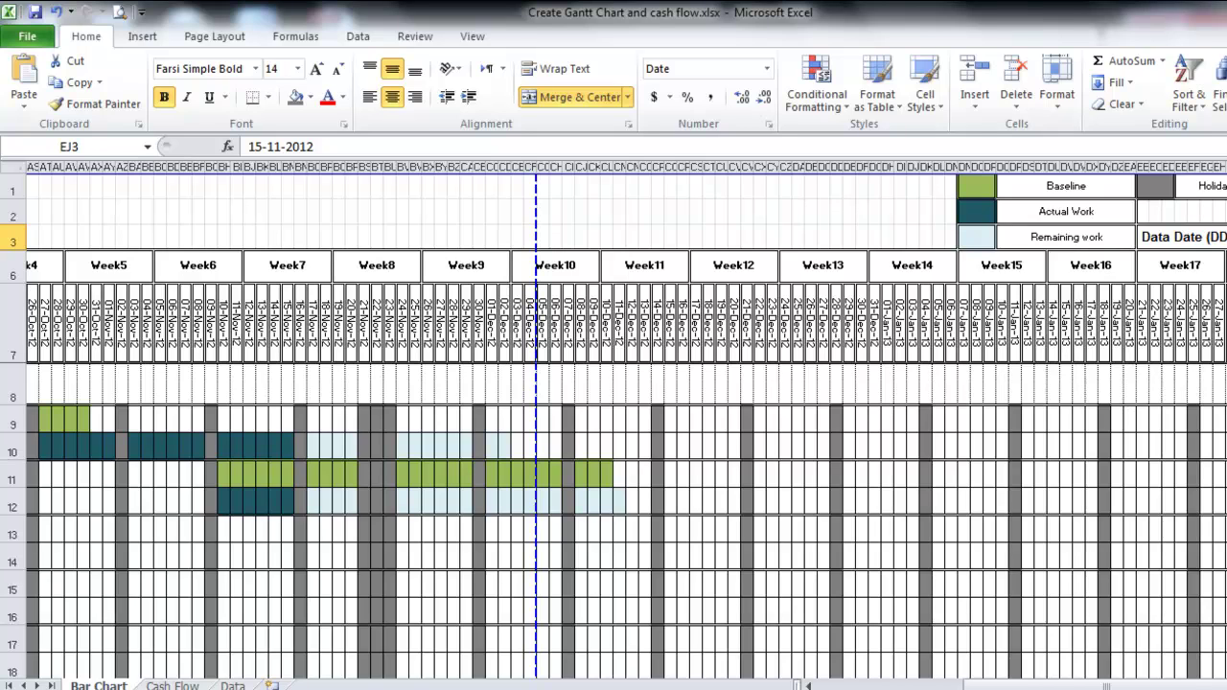
drag(1053, 687, 970, 687)
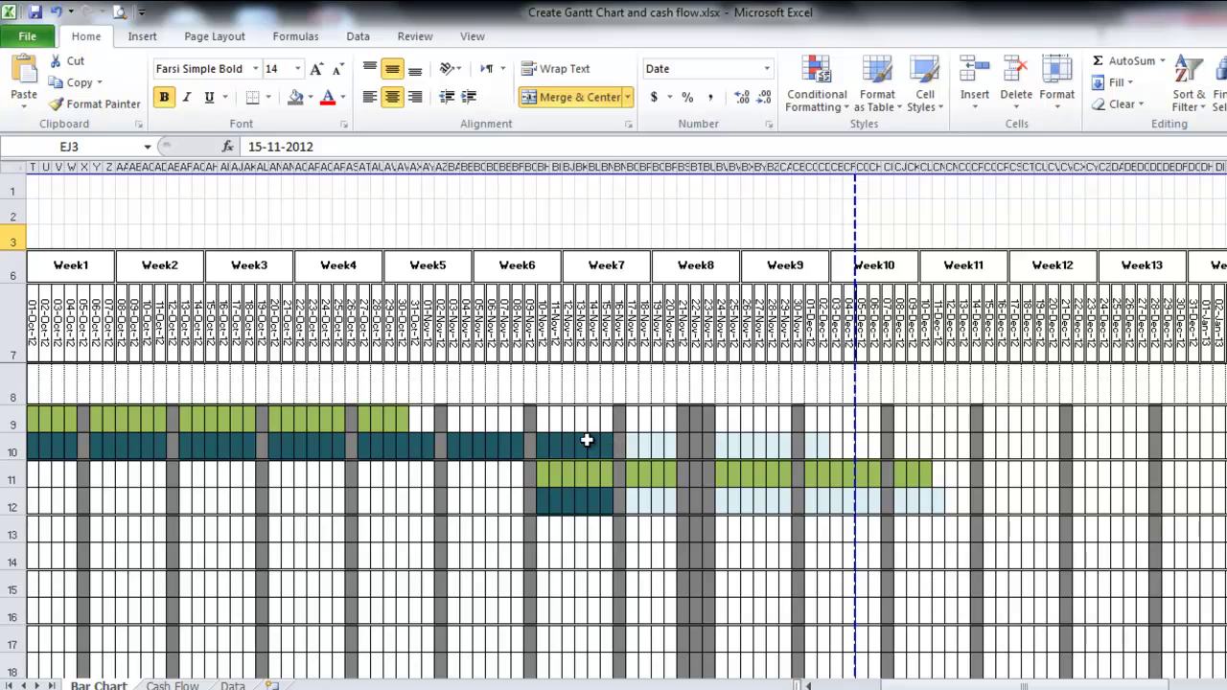
mouse_move(164, 448)
drag(974, 684, 850, 662)
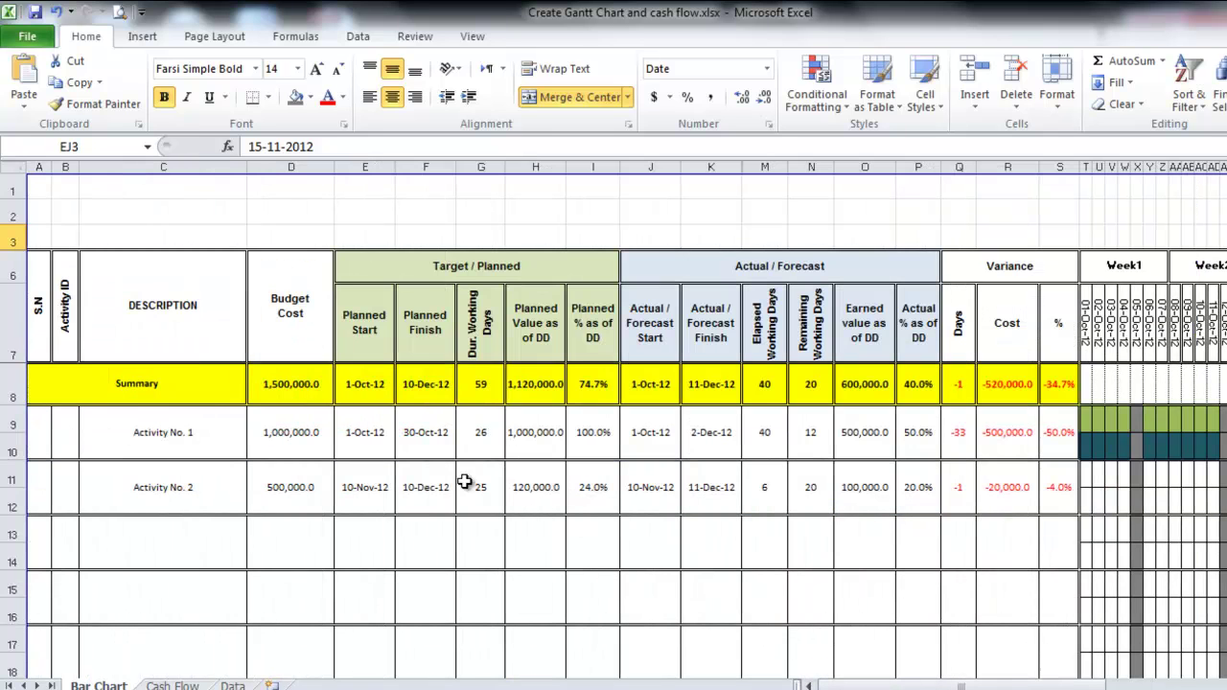
Enter Activity No. 3 in C13 with a 1,000,000 budget cost.
click(154, 561)
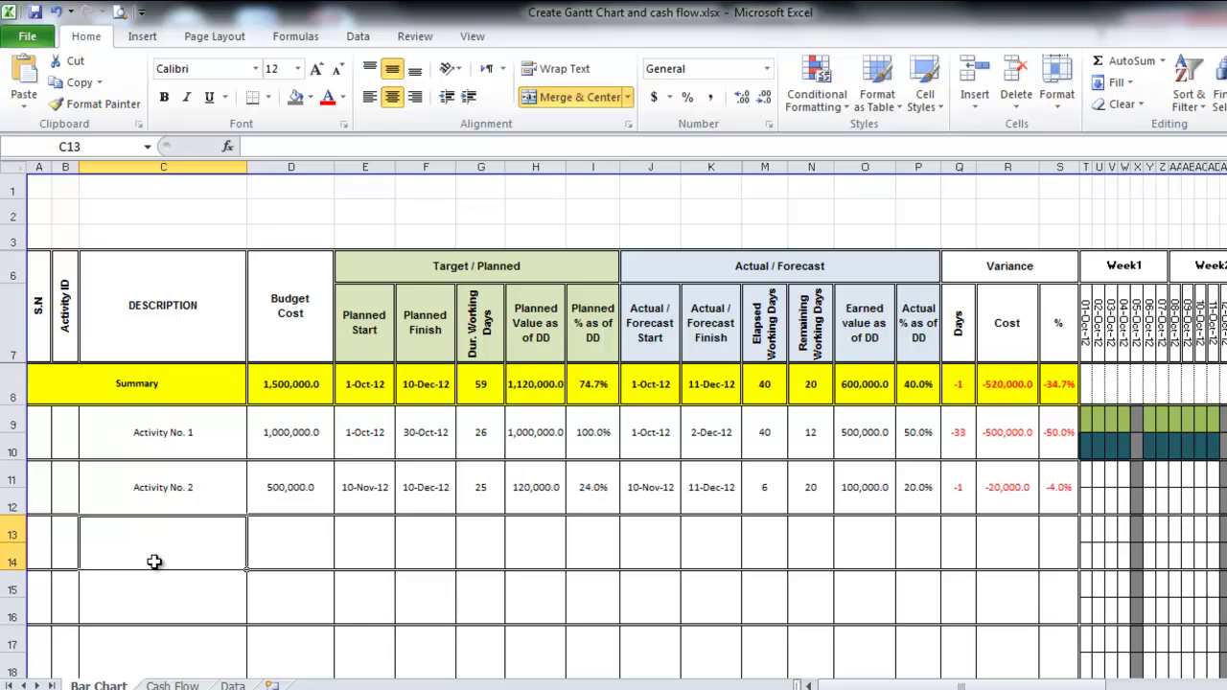
text(Activity No. 3)
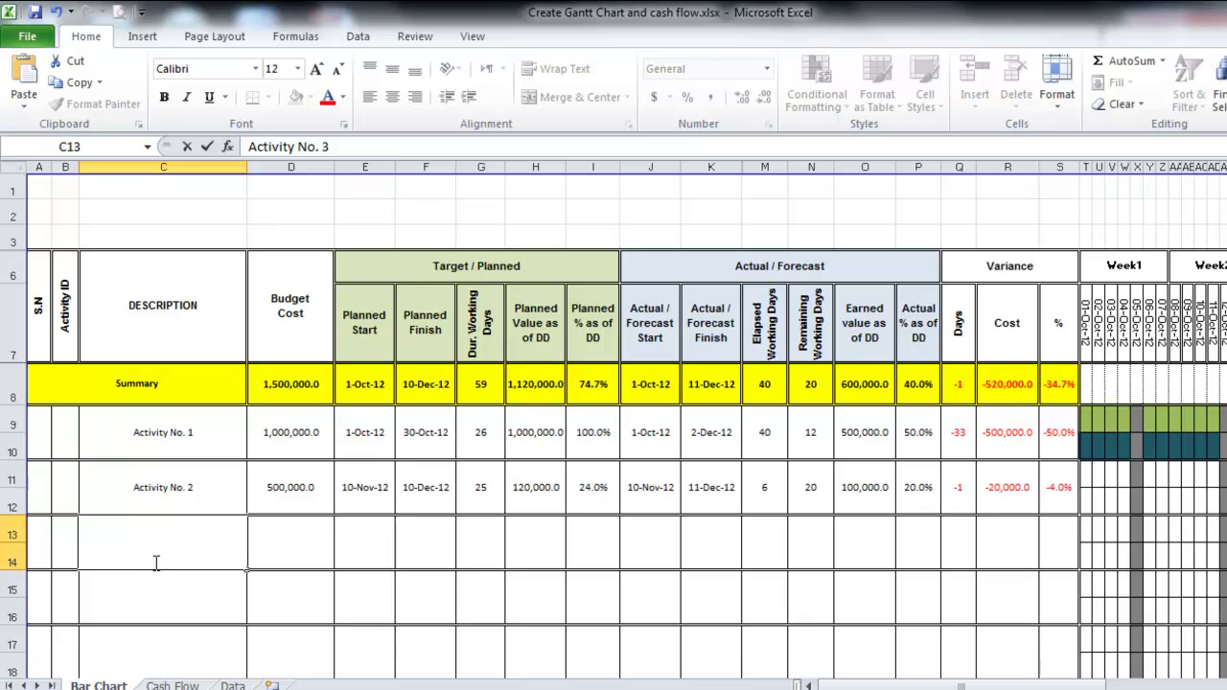
key(Return)
click(153, 562)
key(Right)
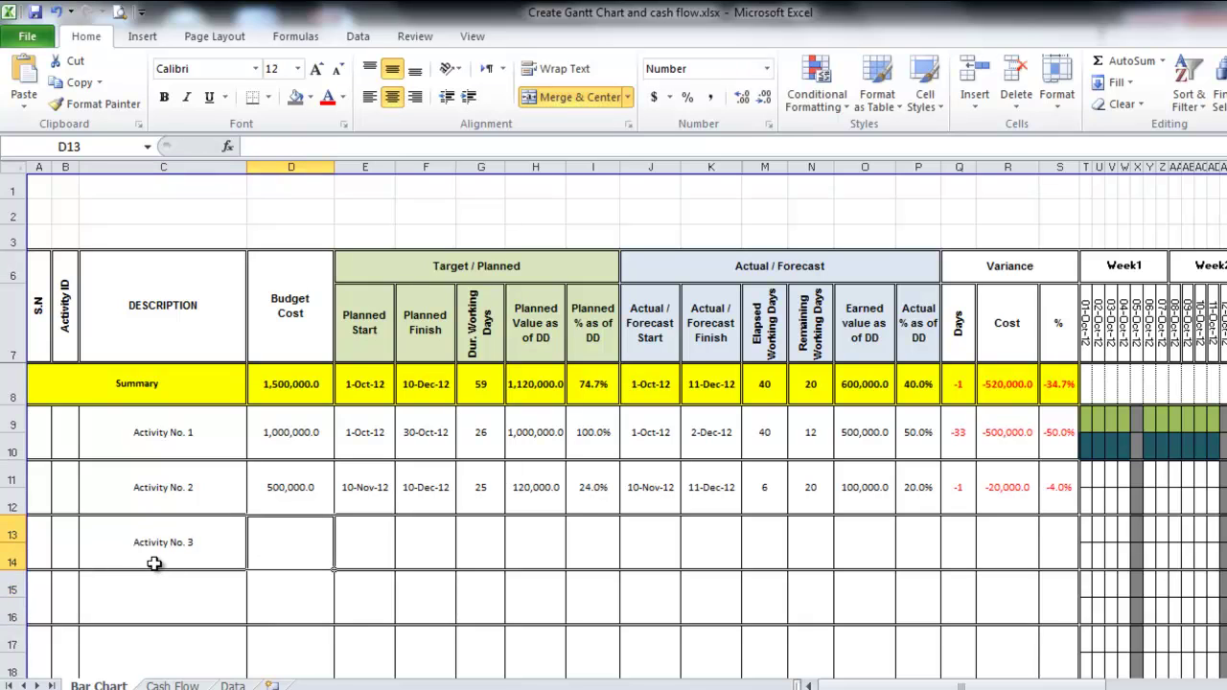
text(1000000)
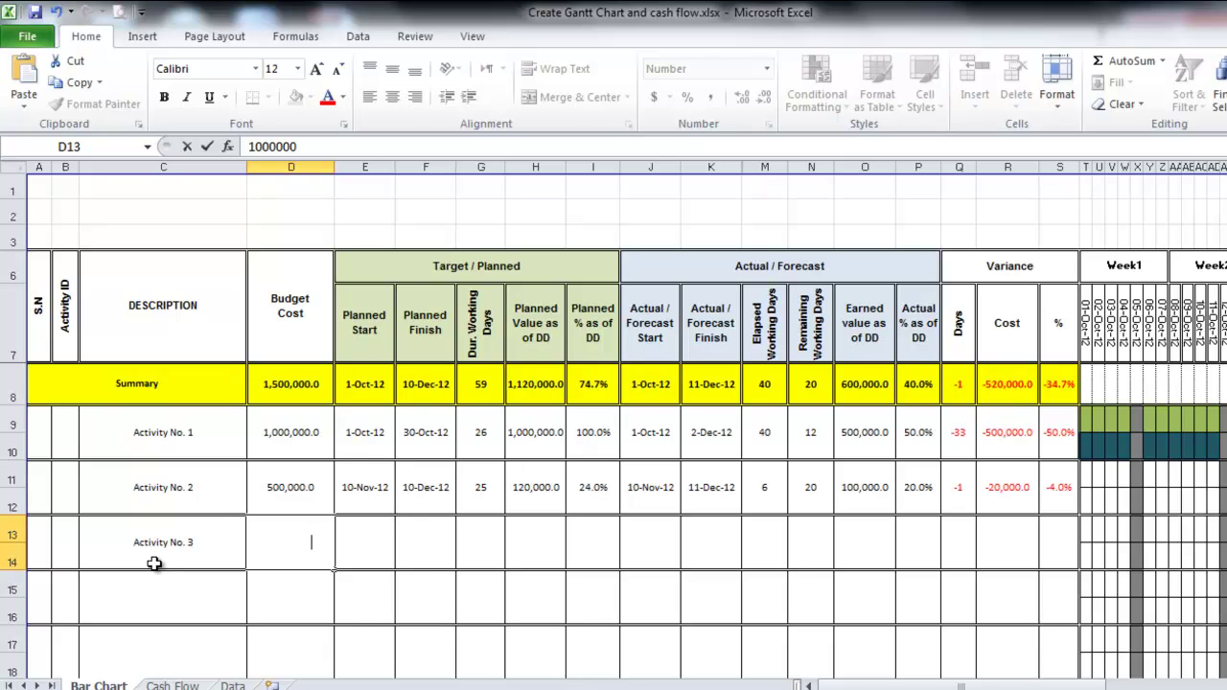
key(Return)
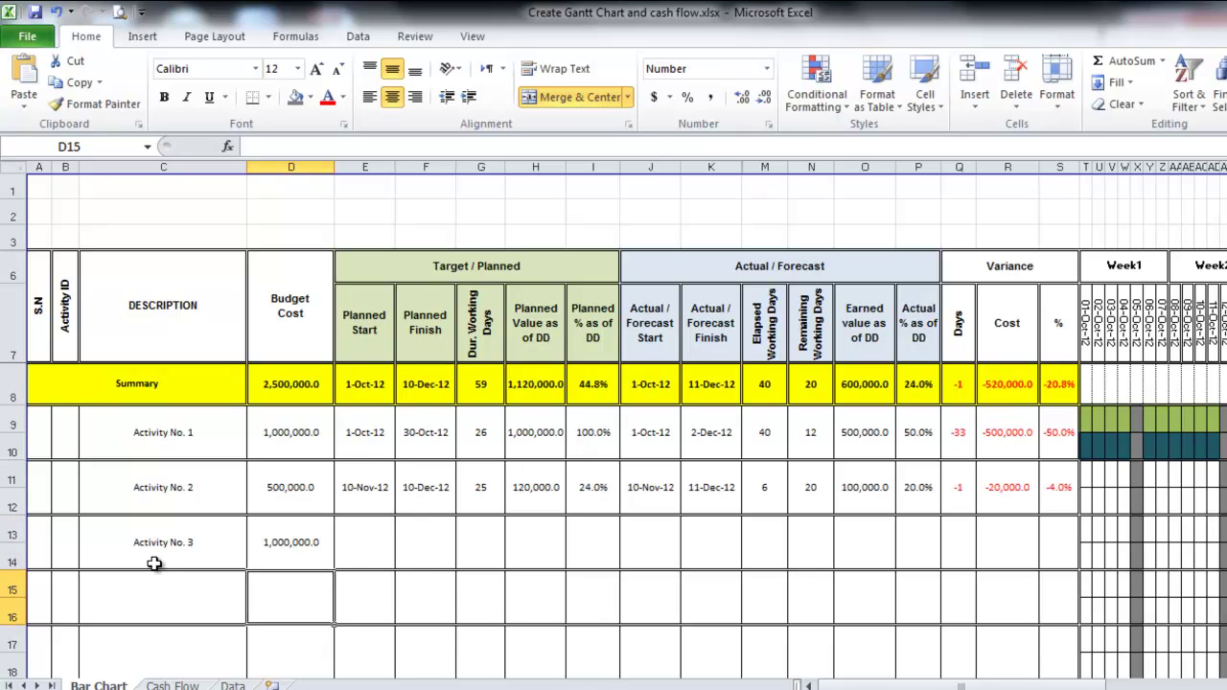
Give Activity No. 3 planned dates of 1-Nov-12 to 25-Dec-12.
key(Up)
key(Right)
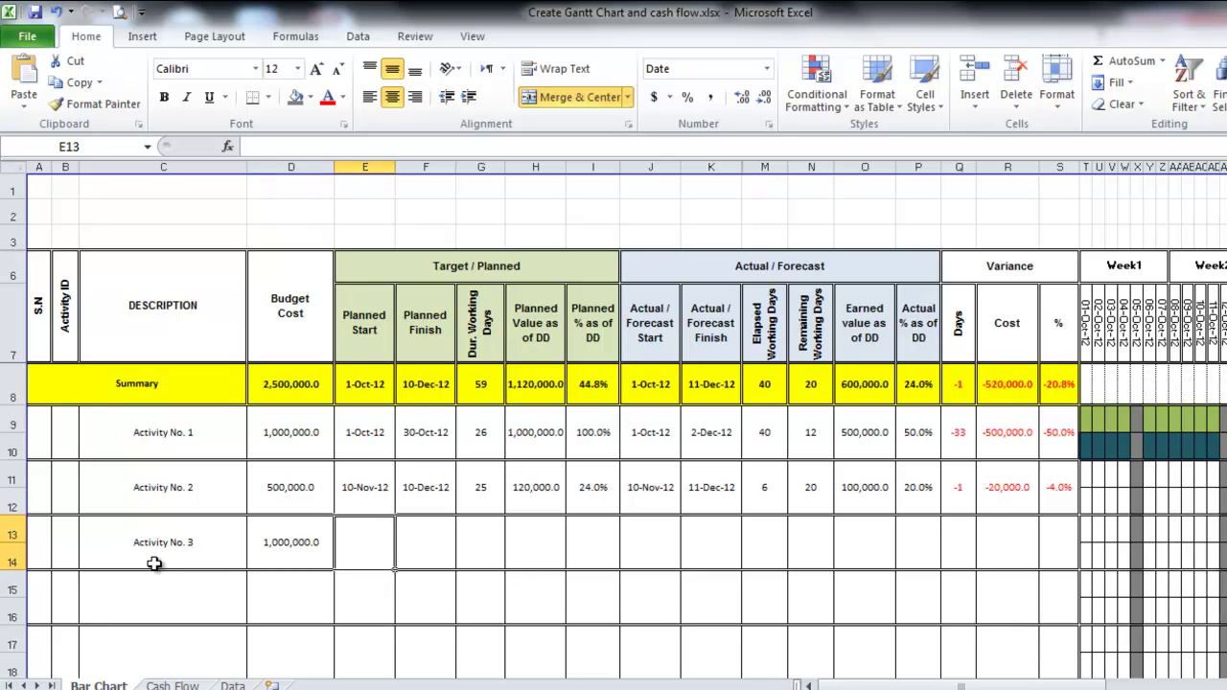
text(1)
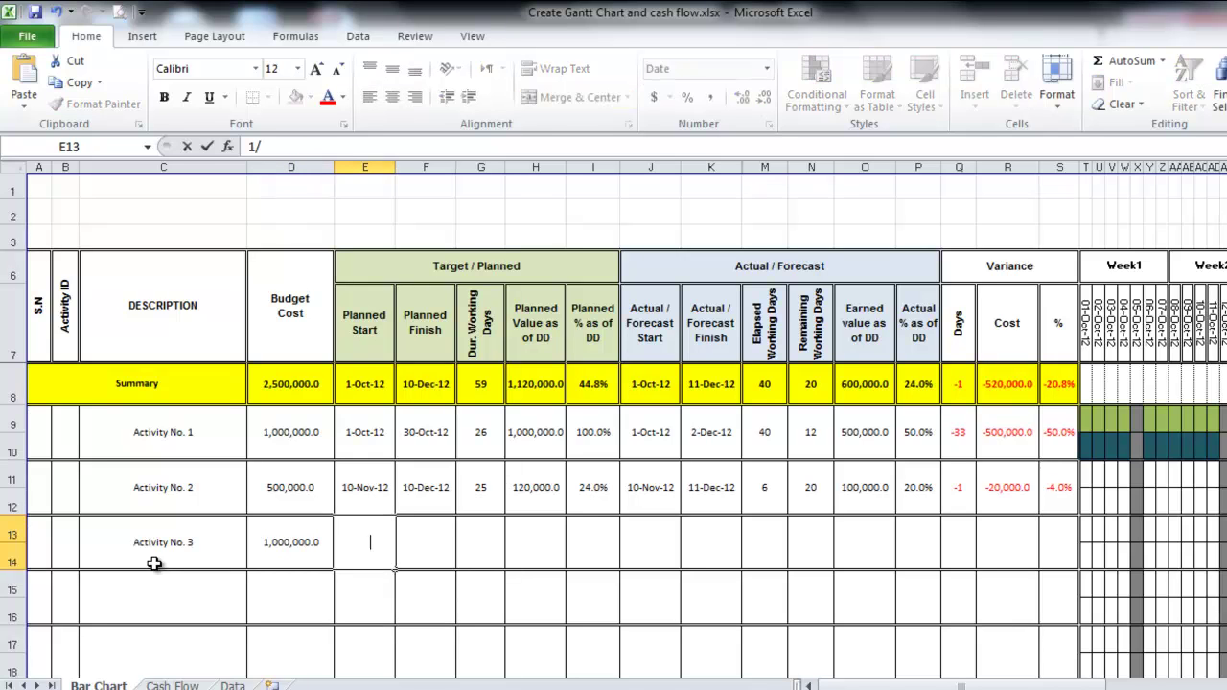
text(/11/12)
key(Tab)
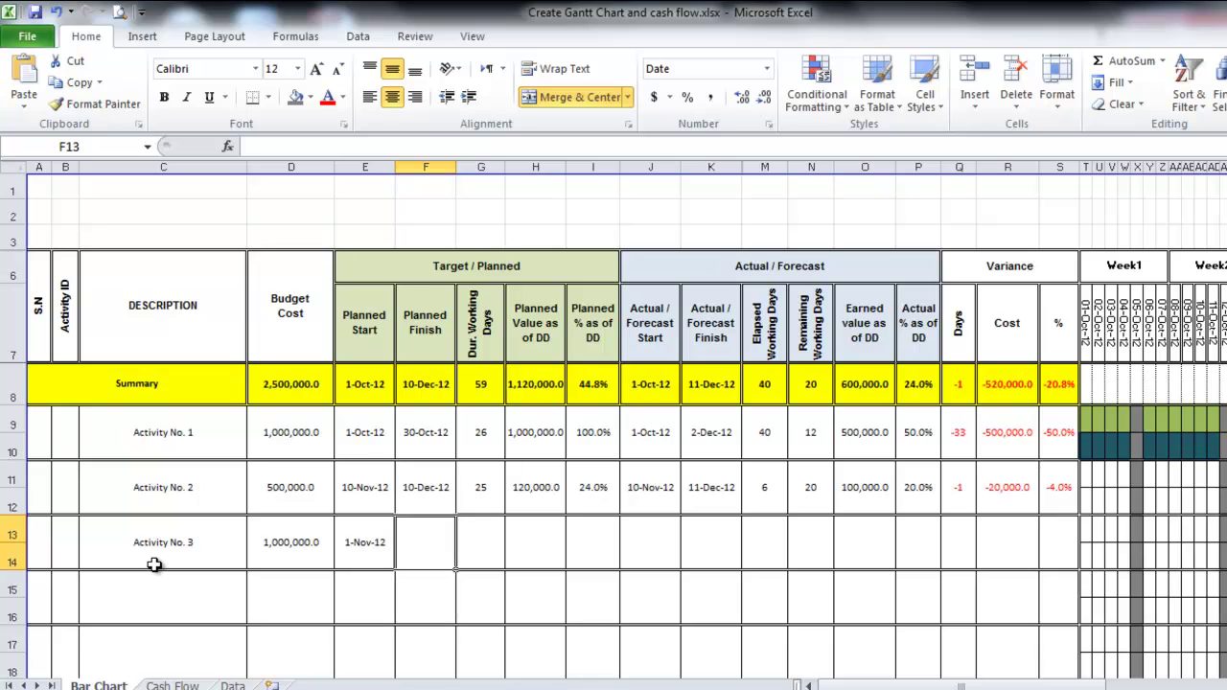
text(25/12)
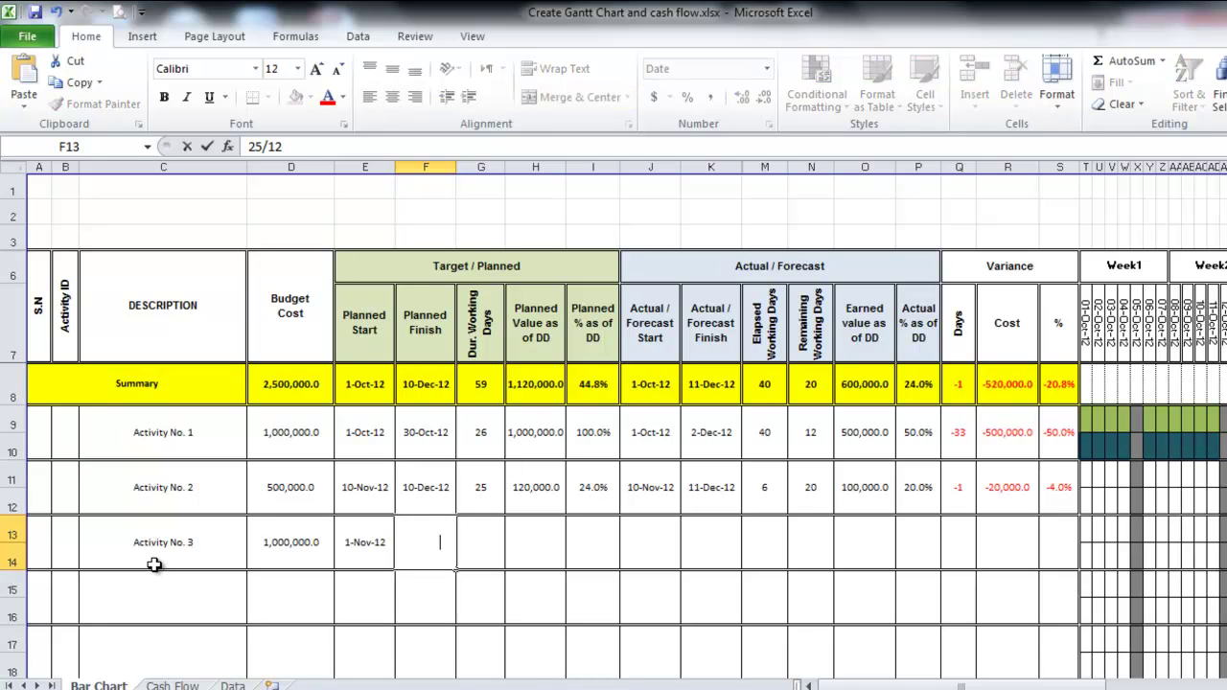
text(/12)
key(Tab)
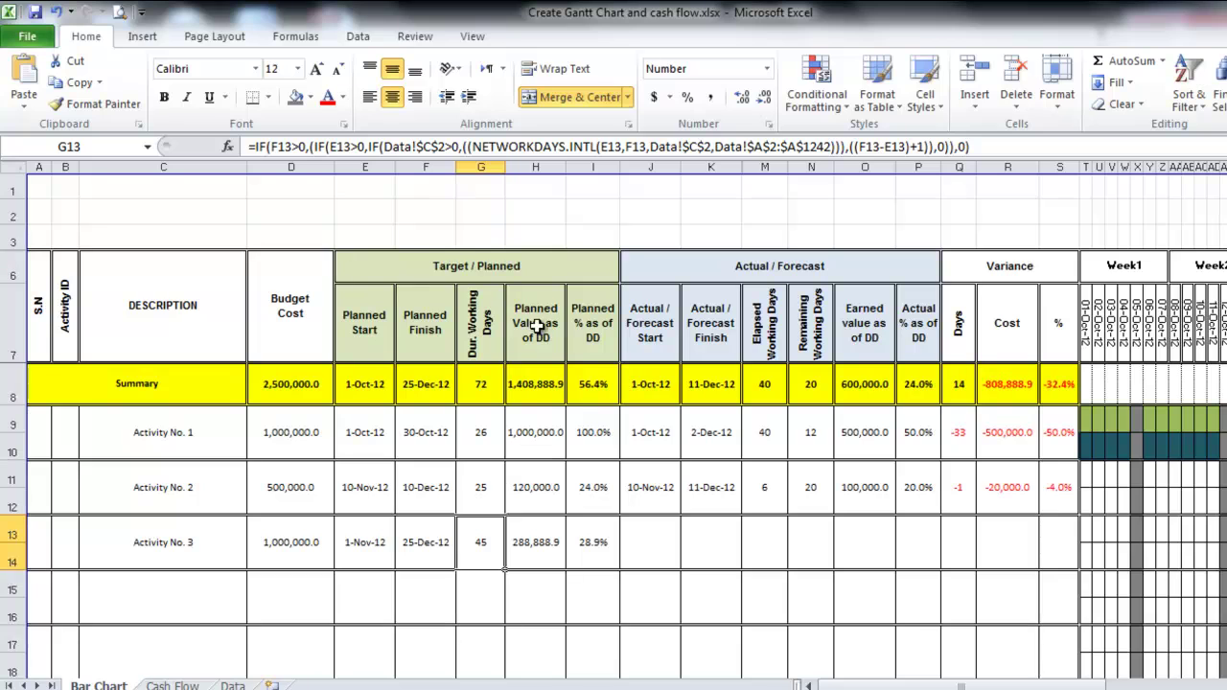
click(527, 546)
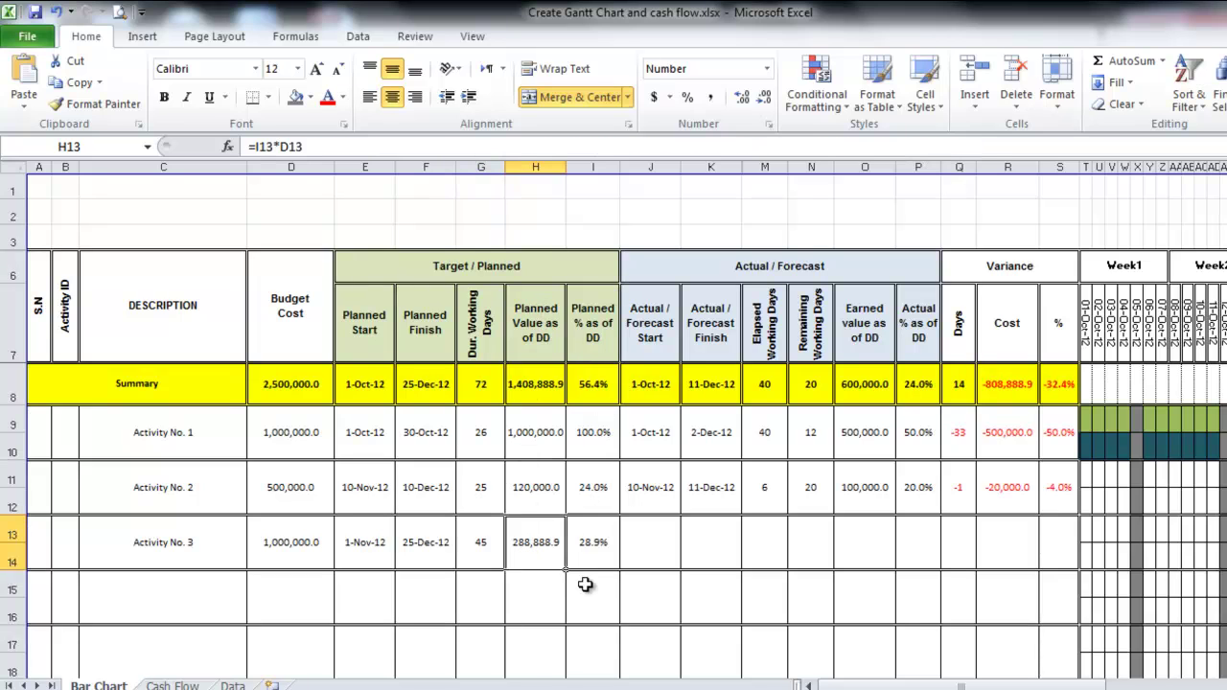
click(594, 543)
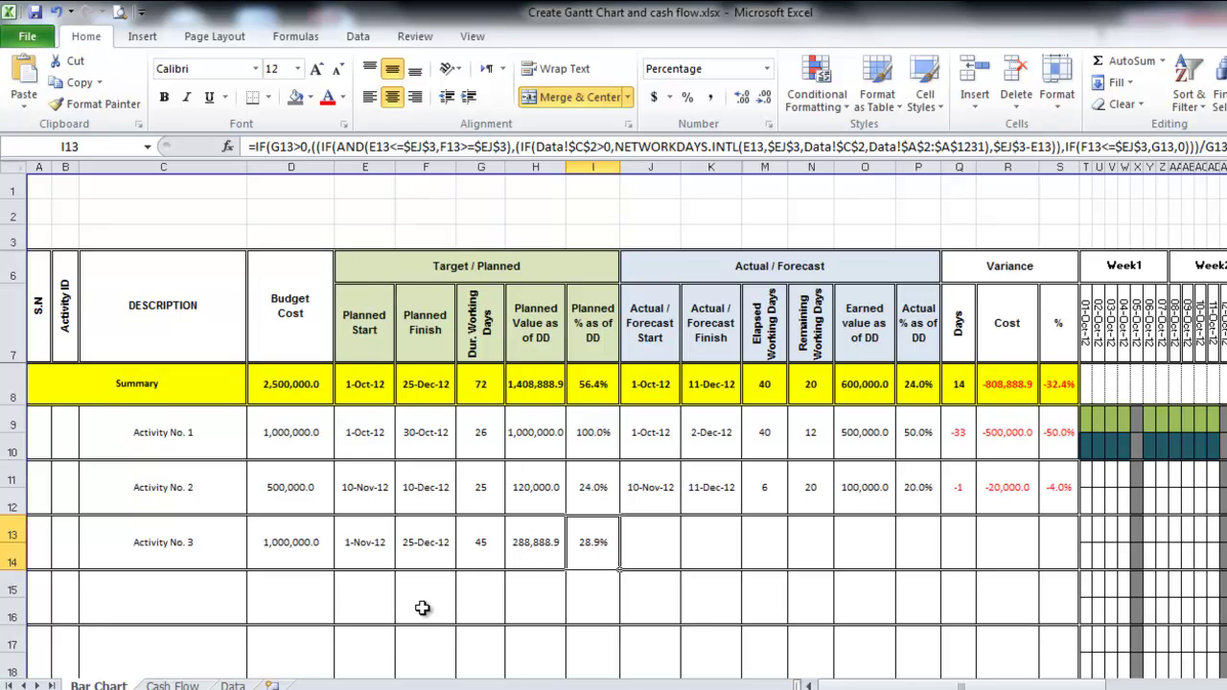
click(233, 686)
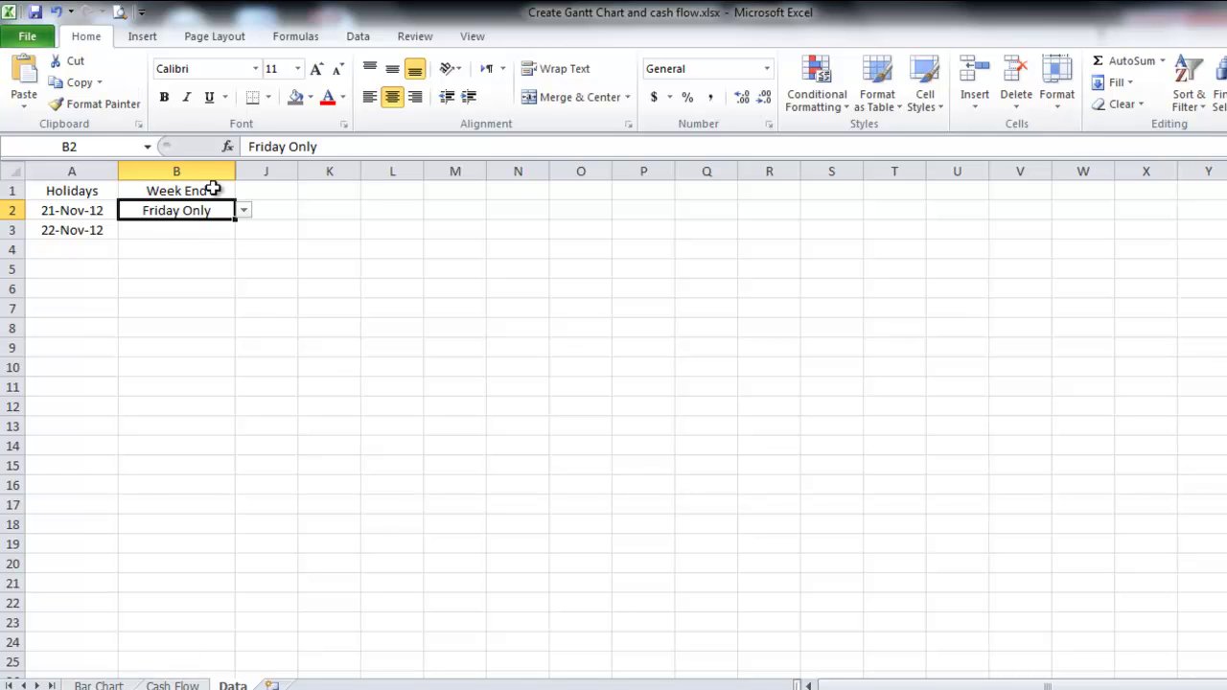
drag(91, 211, 89, 246)
click(101, 685)
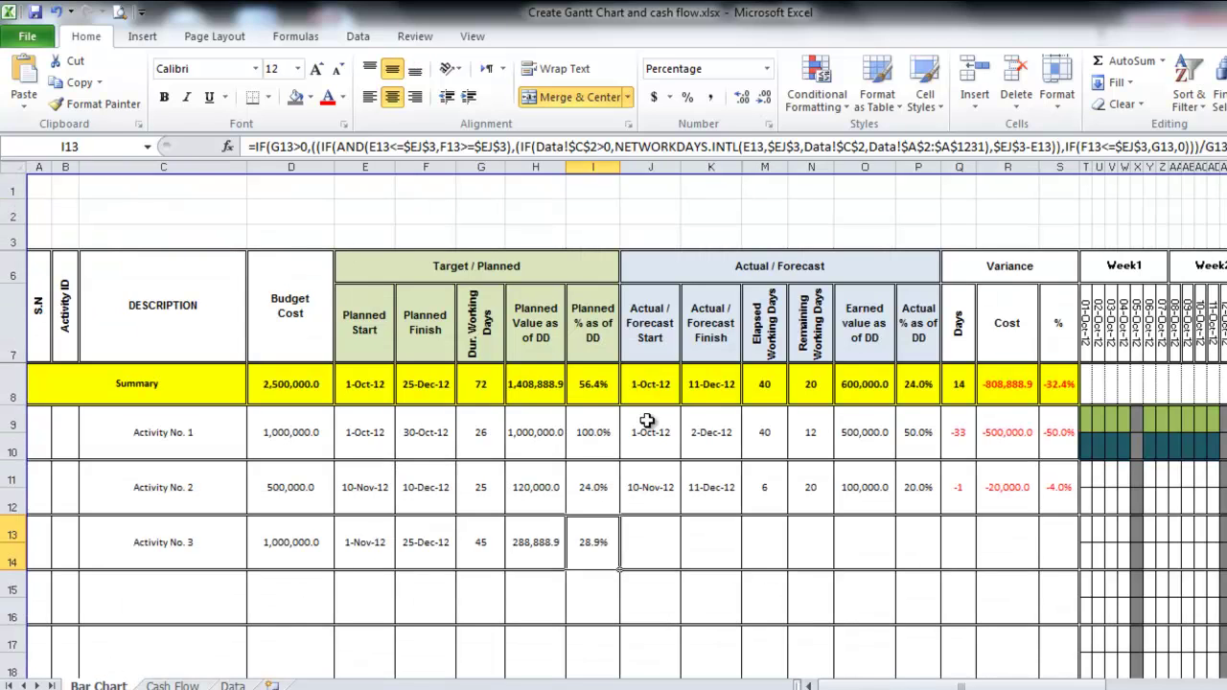
click(645, 529)
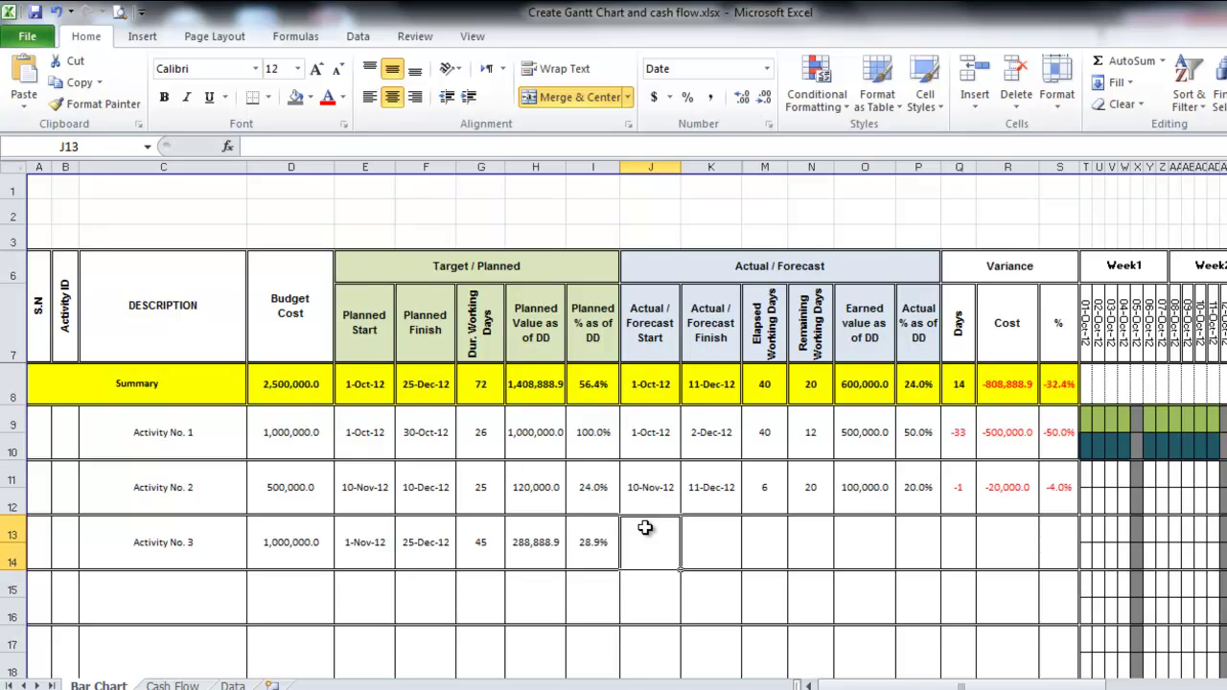
Enter a 1-Nov-12 actual start and 20% complete for Activity No. 3.
text(1/)
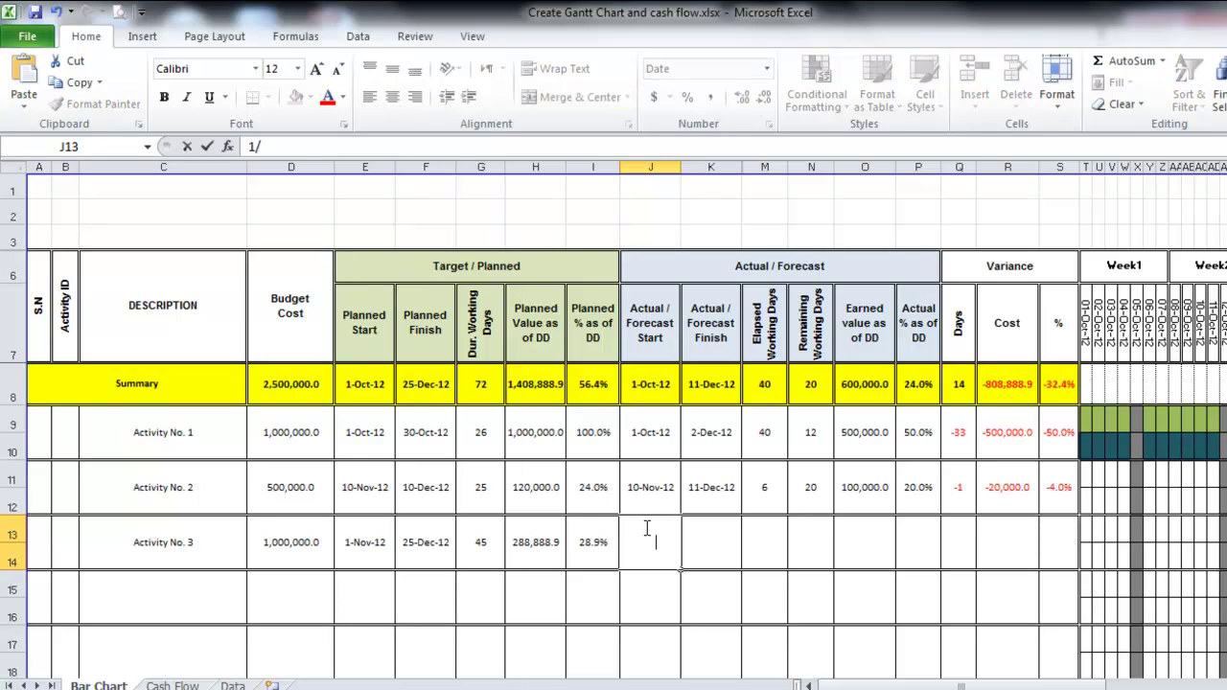
text(11)
key(Tab)
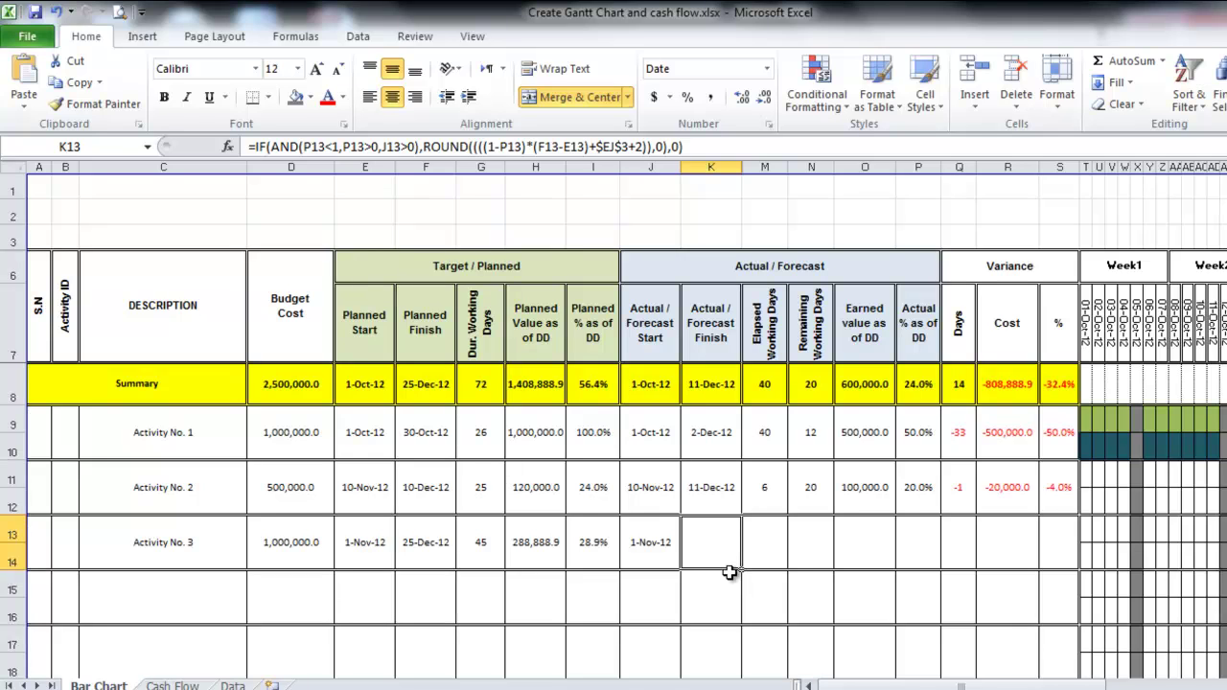
click(911, 554)
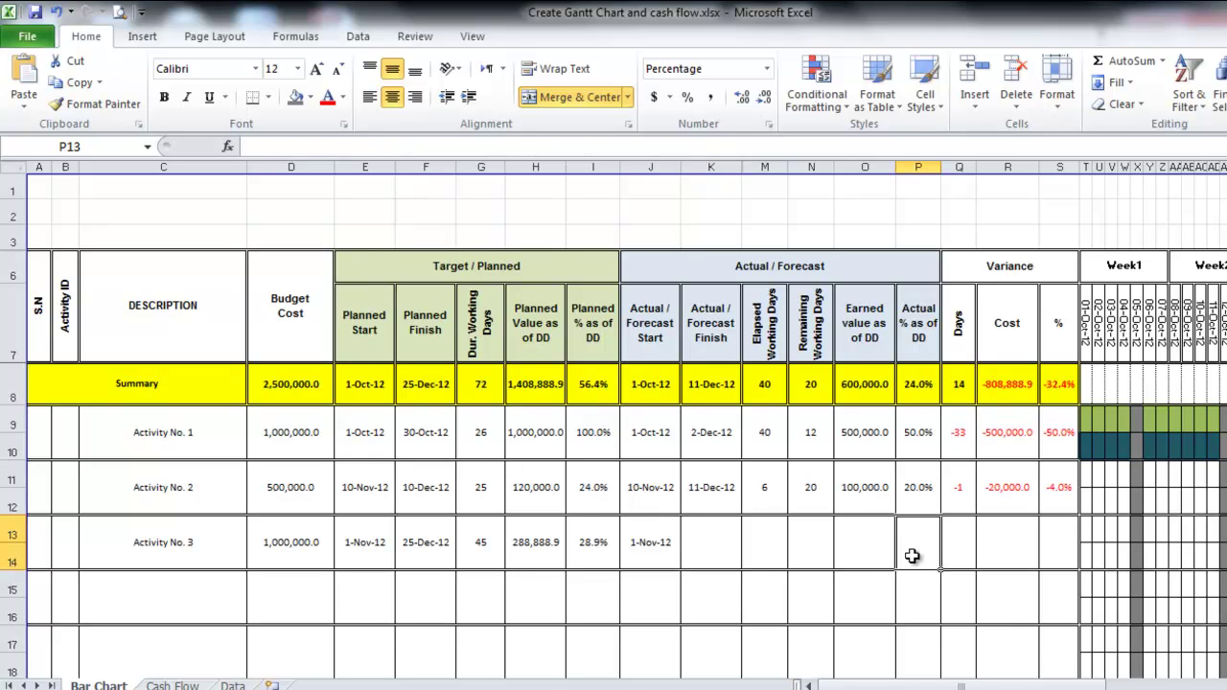
text(20)
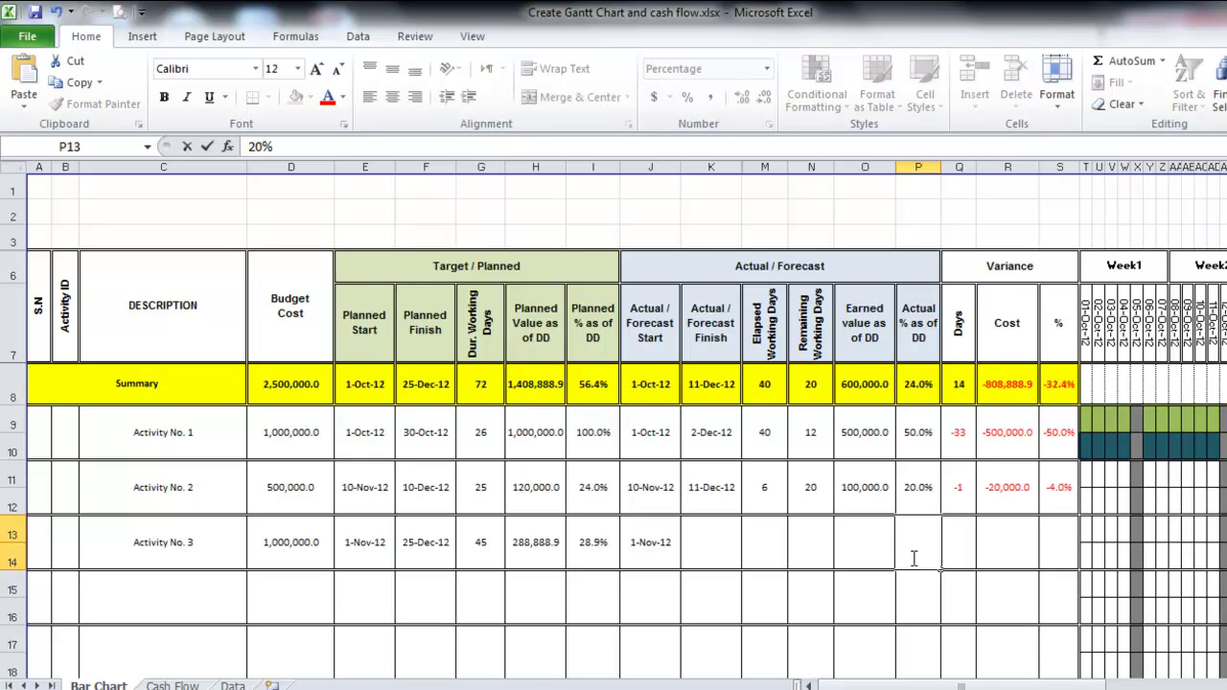
key(Return)
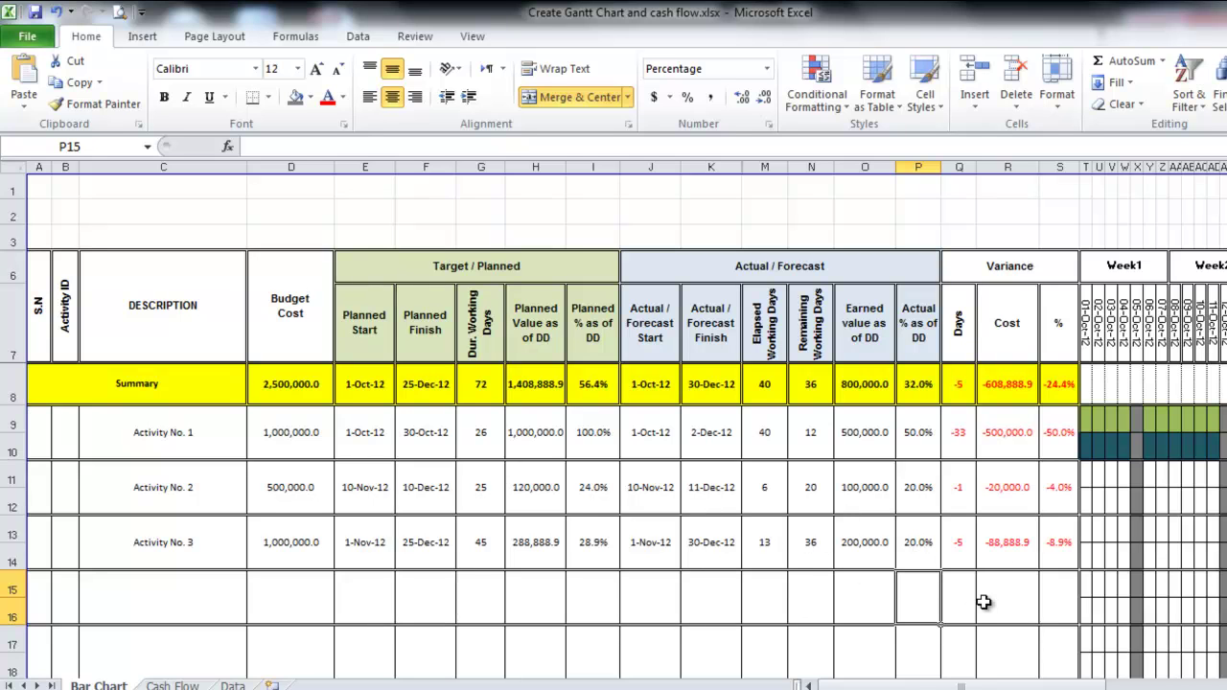
Select Activity No. 3's actual-work Gantt cells in row 14.
drag(911, 686, 976, 596)
drag(940, 557, 1226, 565)
drag(1068, 686, 968, 674)
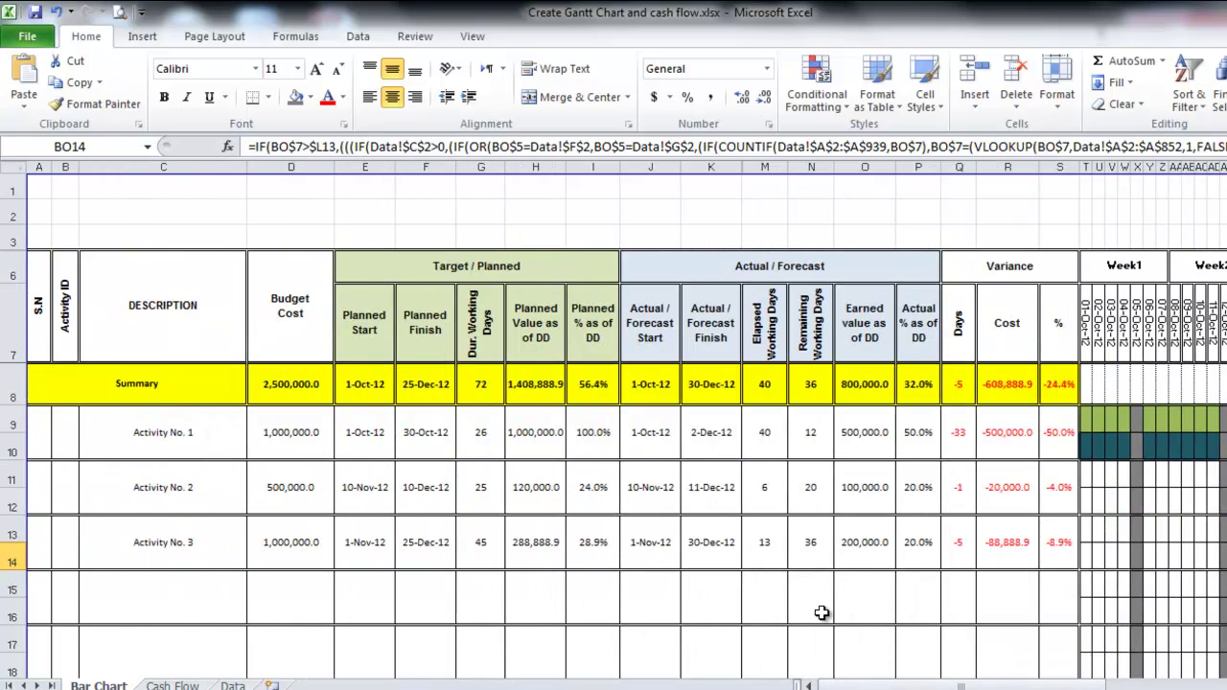
Enter 100 in P13 and 14/11 as Activity No. 3's actual finish in K13.
click(911, 591)
click(916, 544)
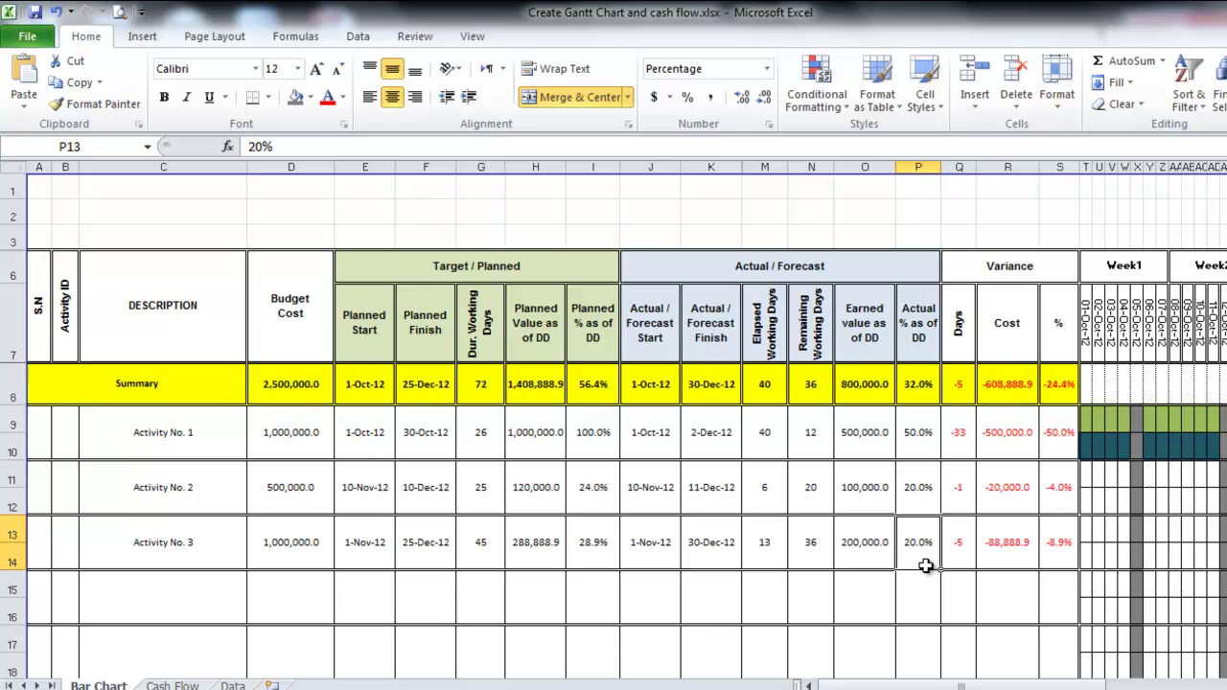
text(100)
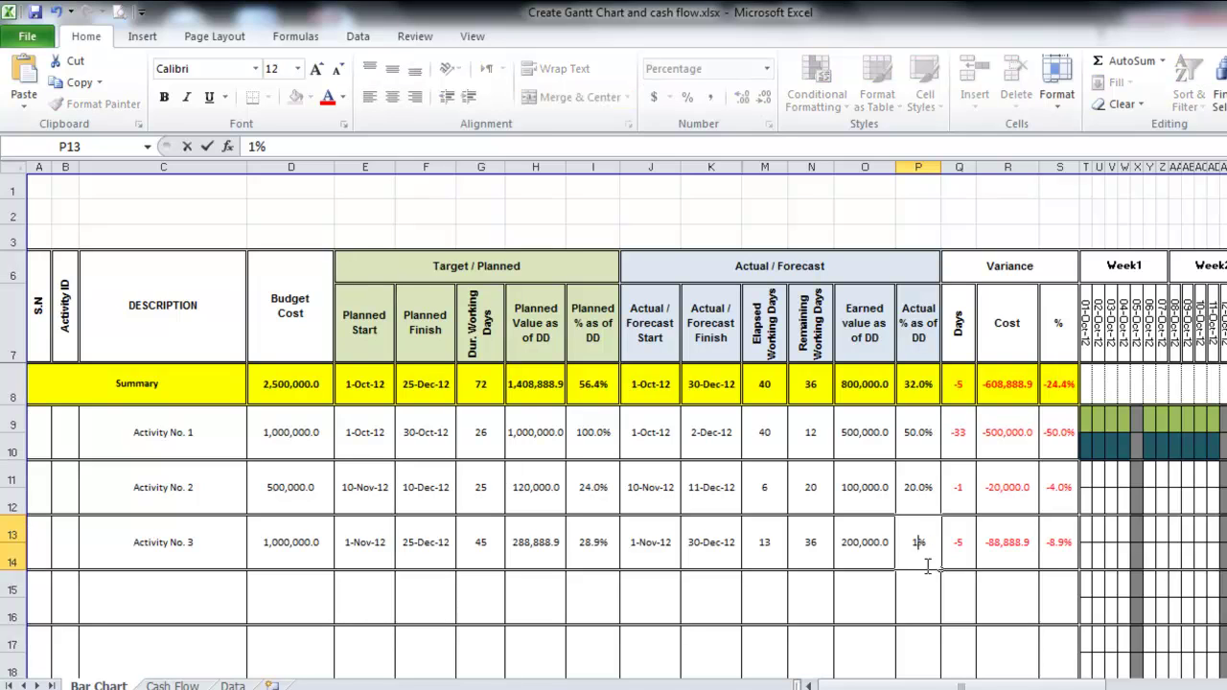
key(Return)
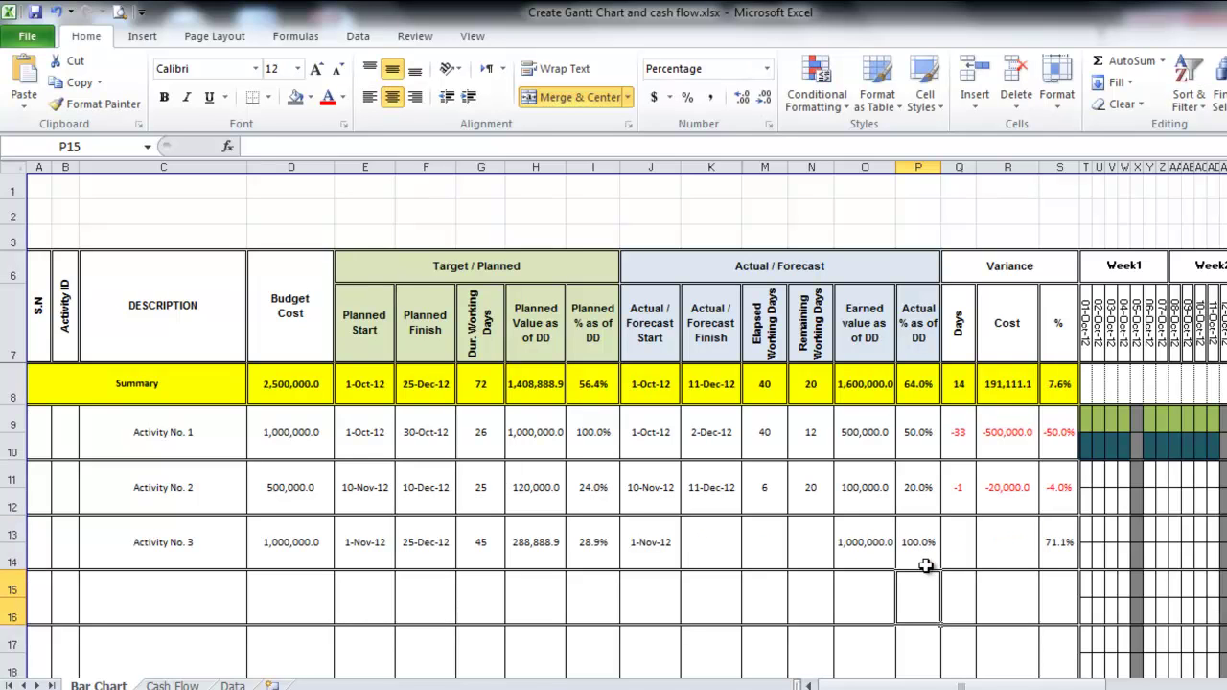
click(705, 539)
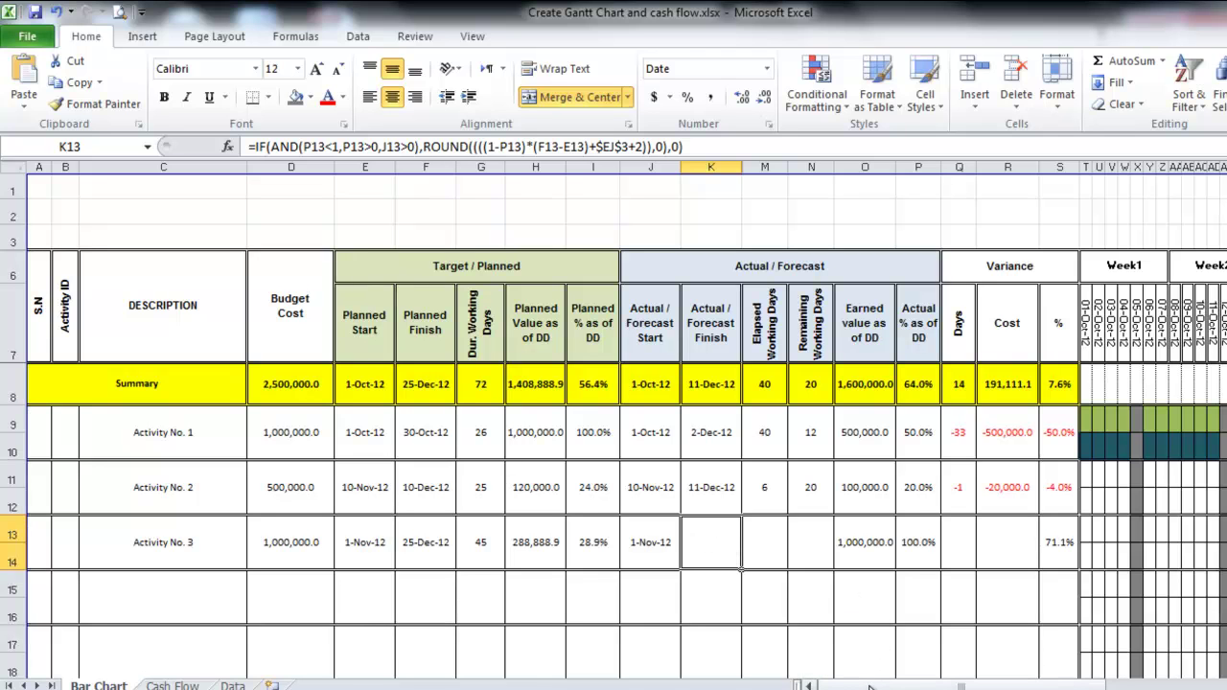
drag(959, 686, 874, 653)
text(14)
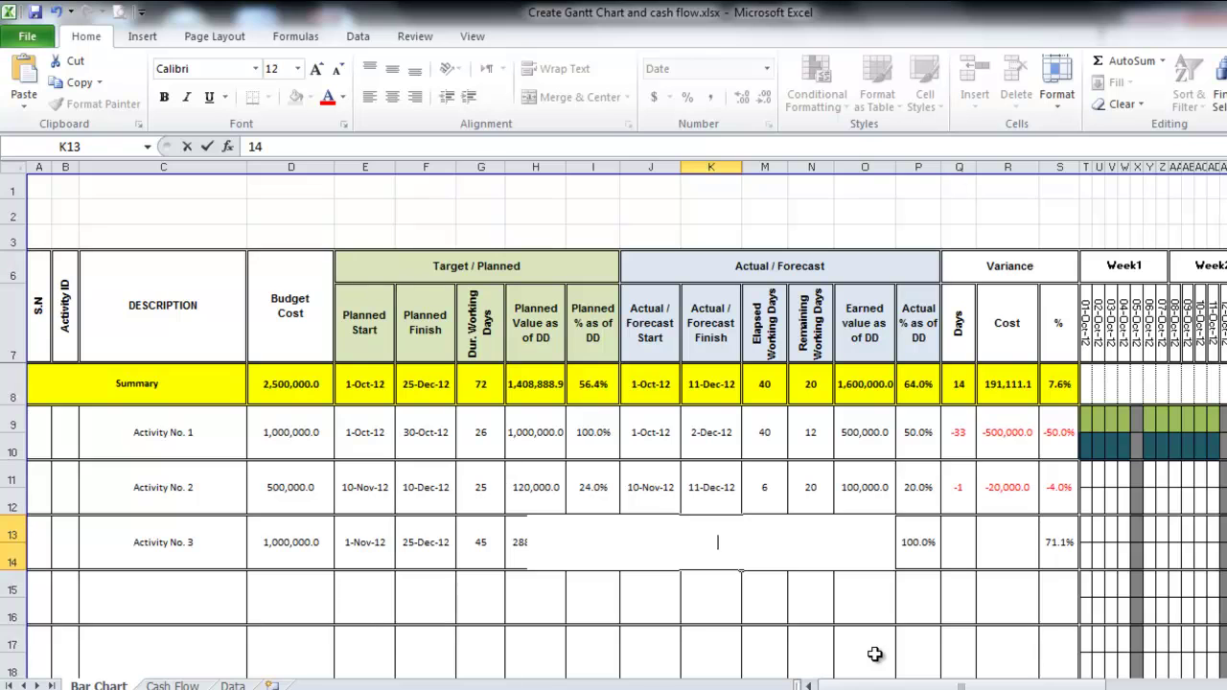
text(/11)
key(Return)
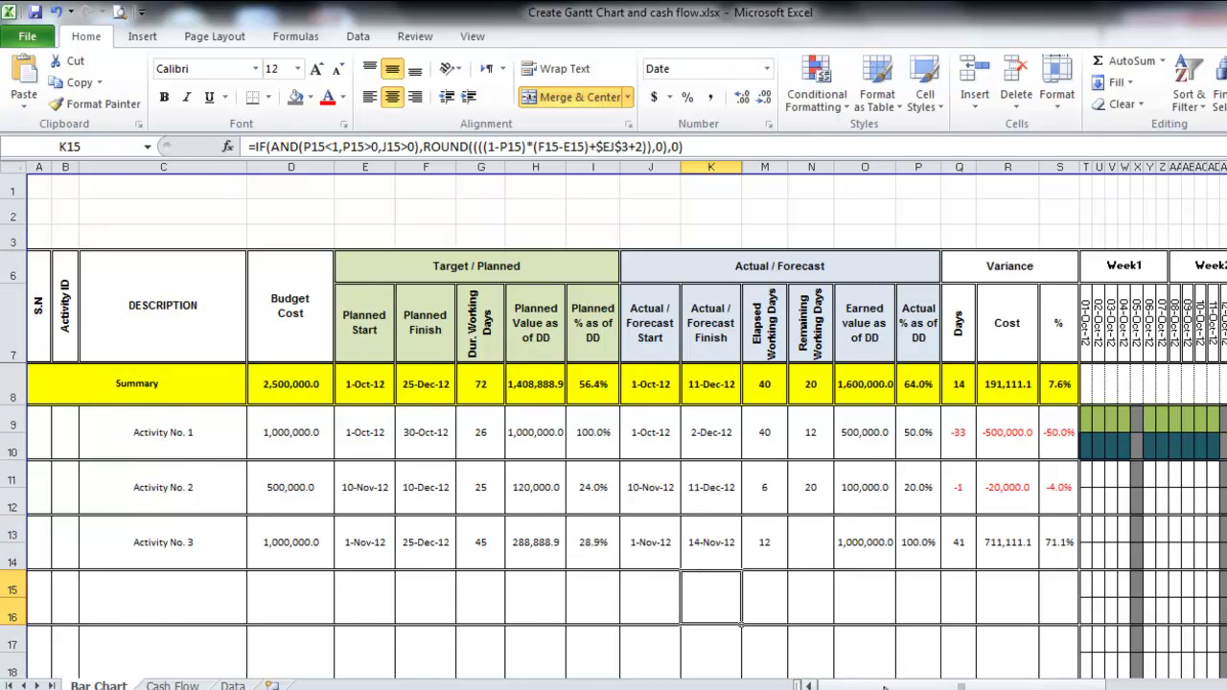
Scroll the Gantt grid and look over the Cash Flow chart.
drag(890, 680, 1008, 683)
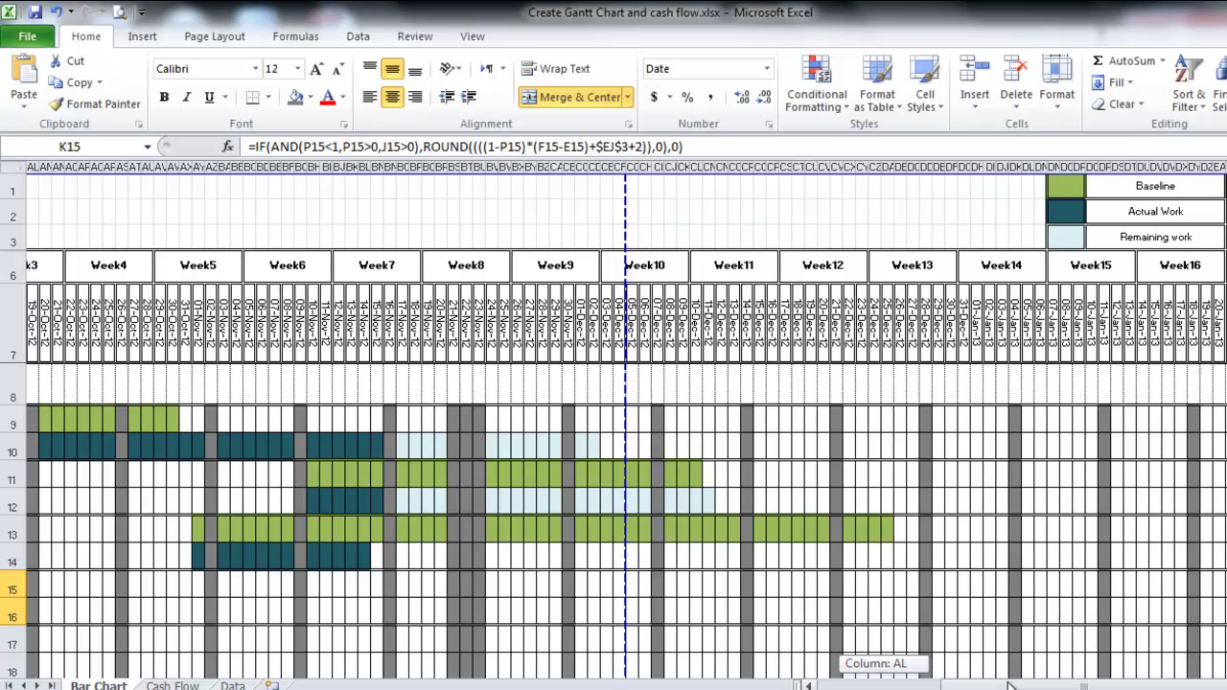
drag(1008, 683, 915, 683)
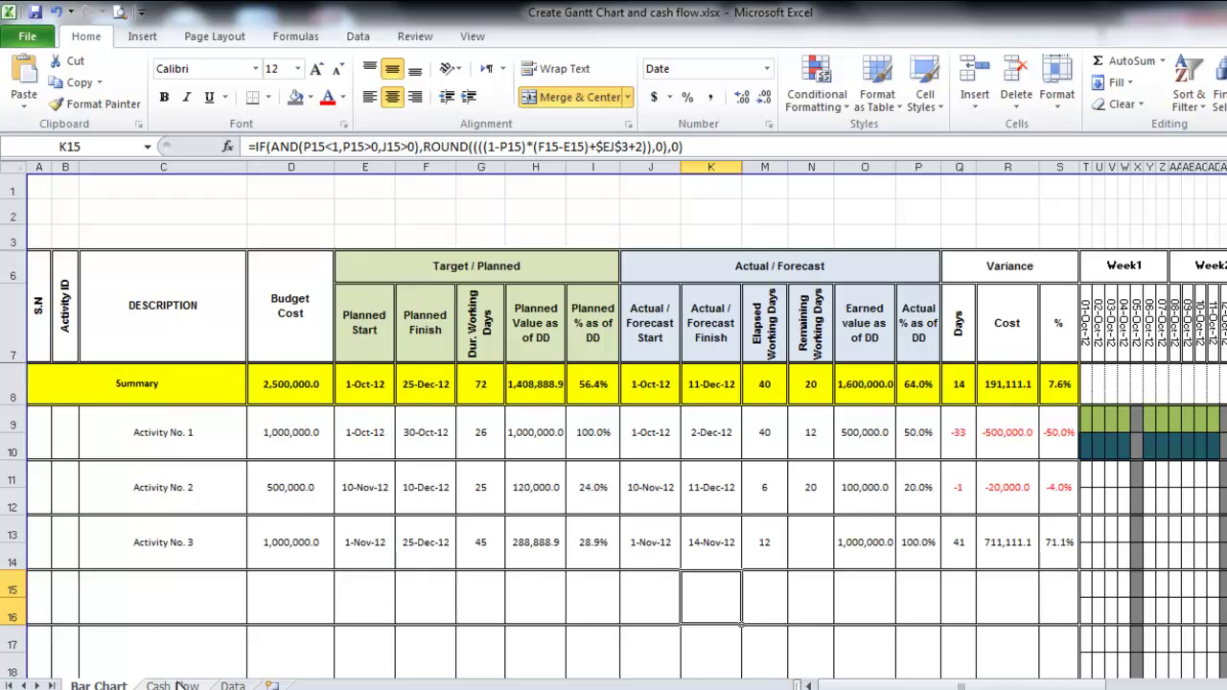
click(177, 685)
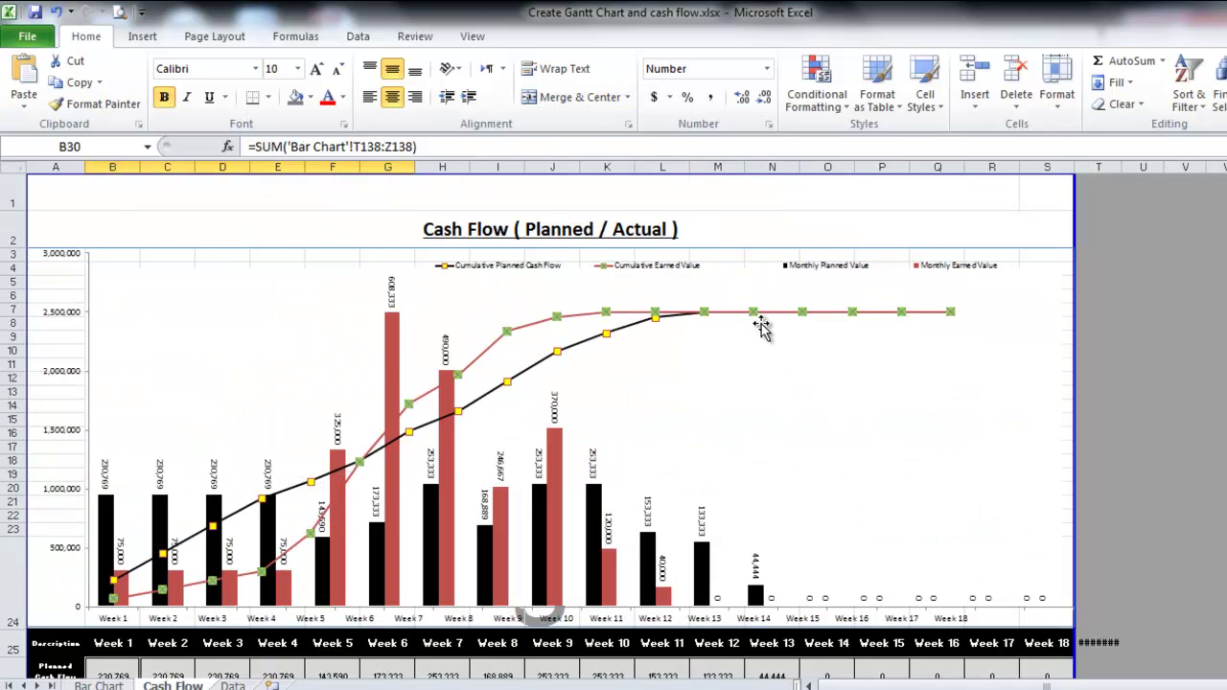
mouse_move(800, 326)
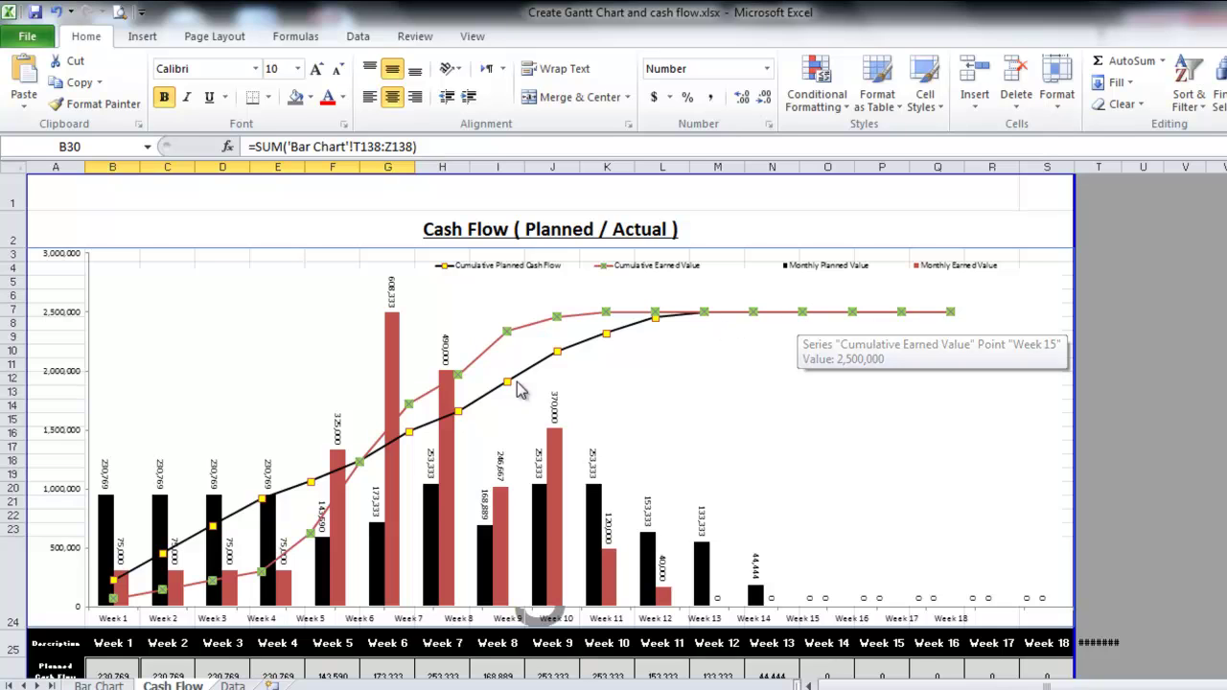
Set Week End in B2 to 7 Days Work and return to the Bar Chart sheet.
click(233, 685)
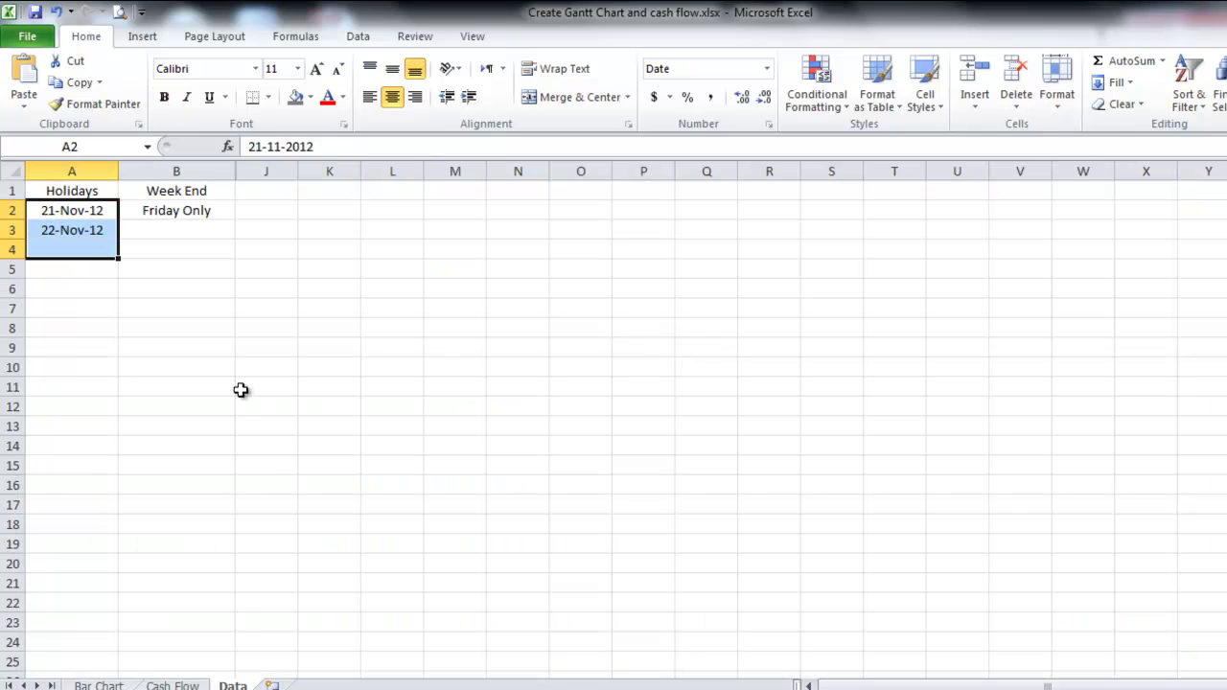
click(203, 213)
click(243, 211)
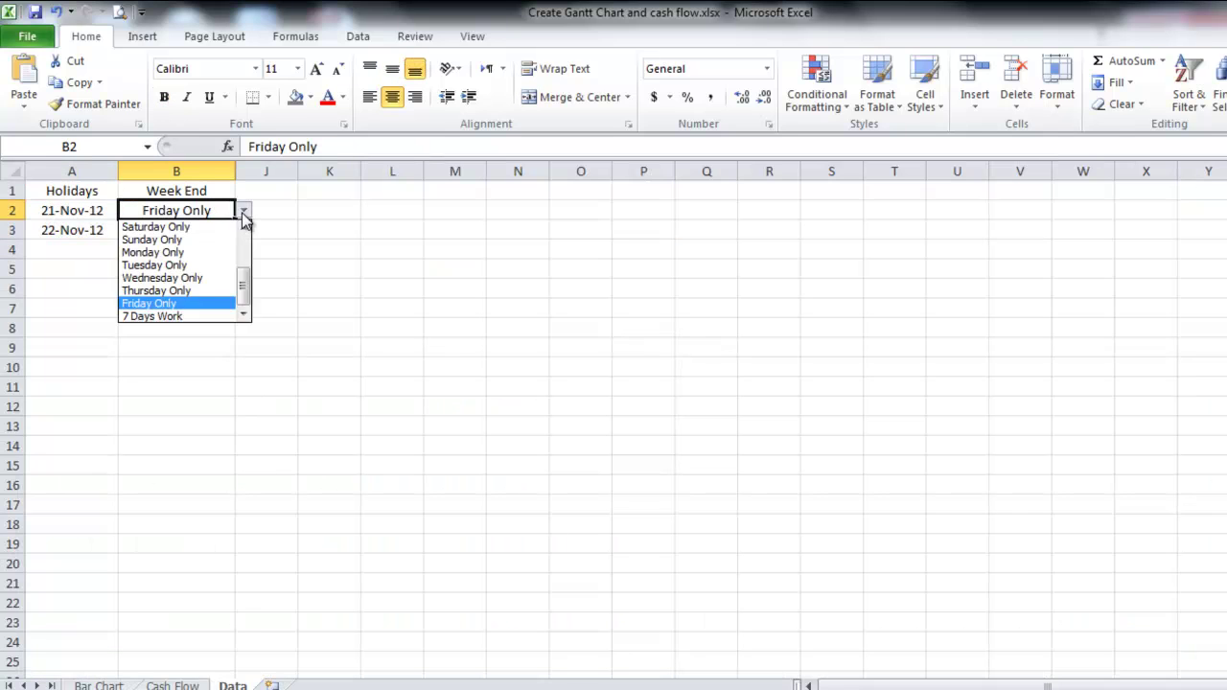
click(219, 317)
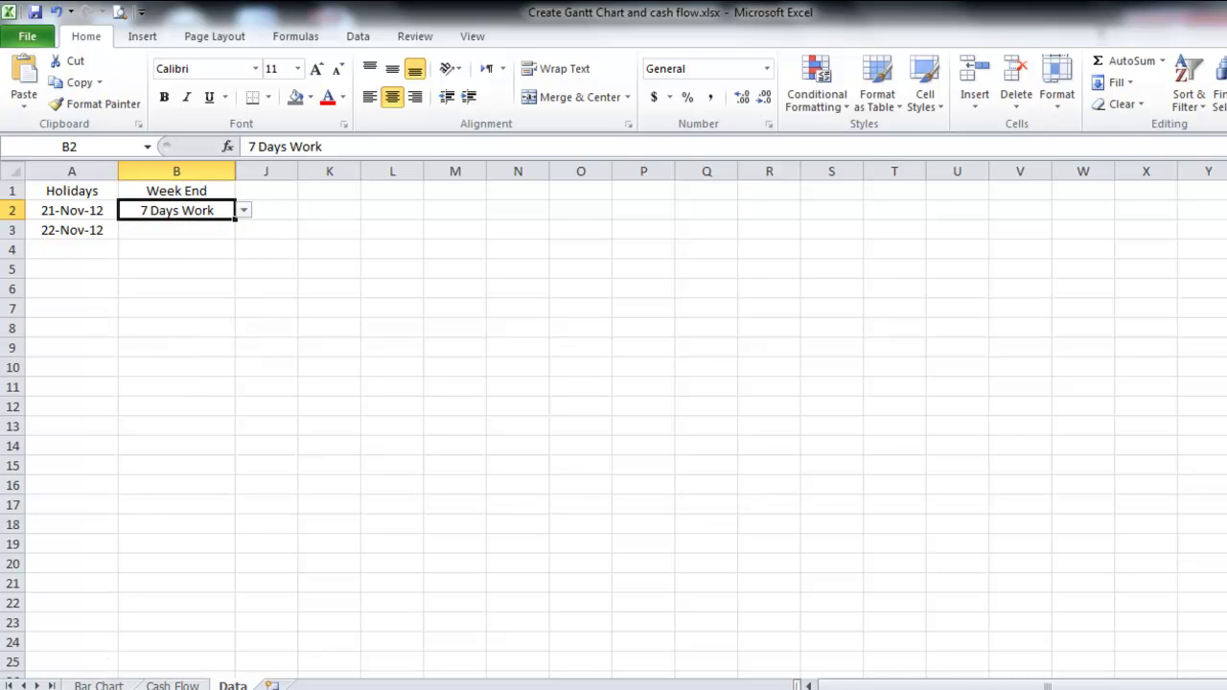
key(ctrl+Page_Up)
key(ctrl+Page_Up)
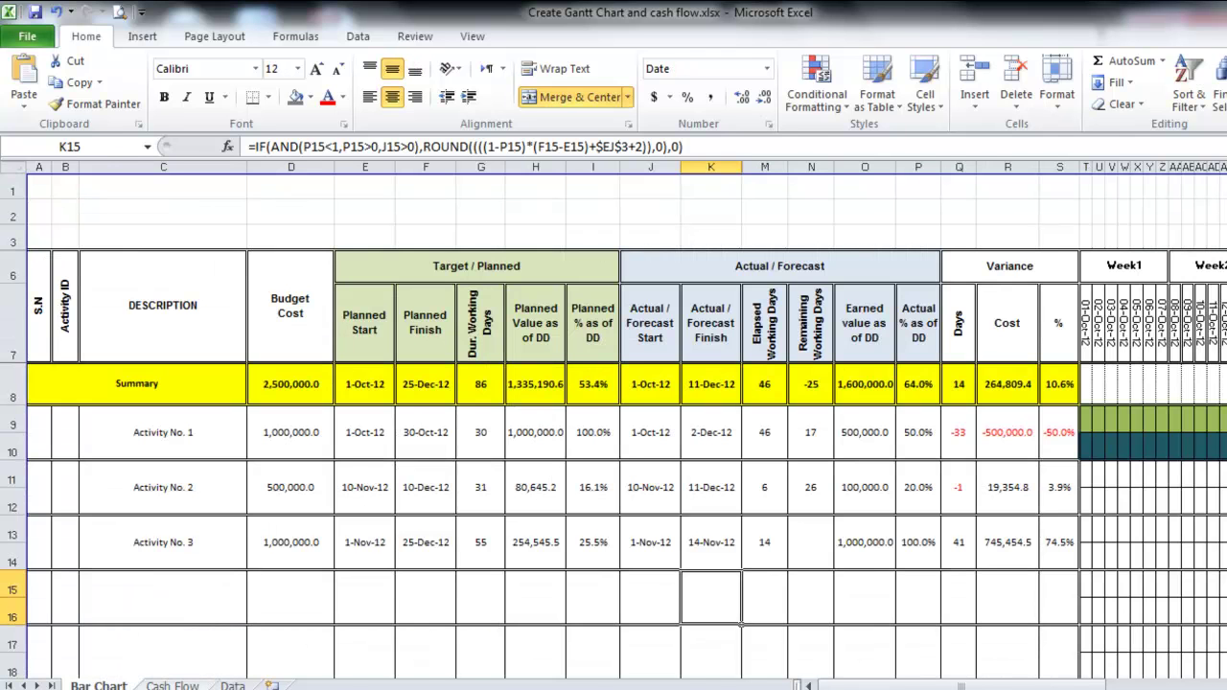
key(ctrl+Page_Down)
key(ctrl+Page_Up)
drag(863, 685, 863, 686)
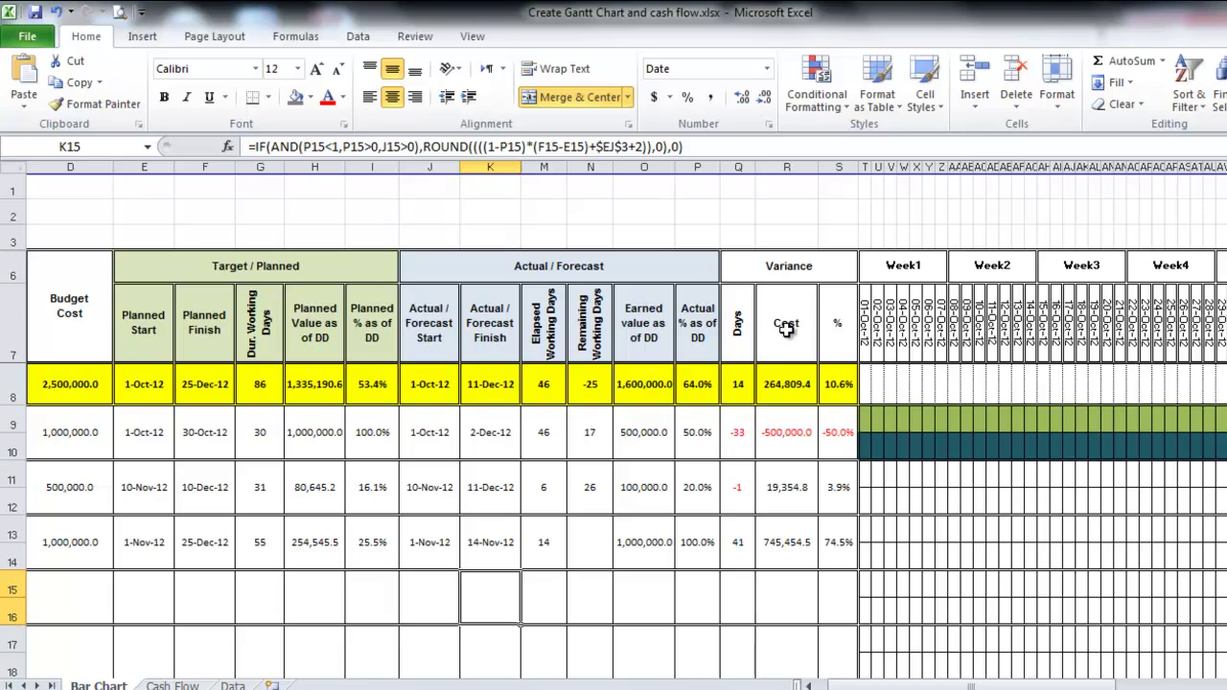
click(739, 436)
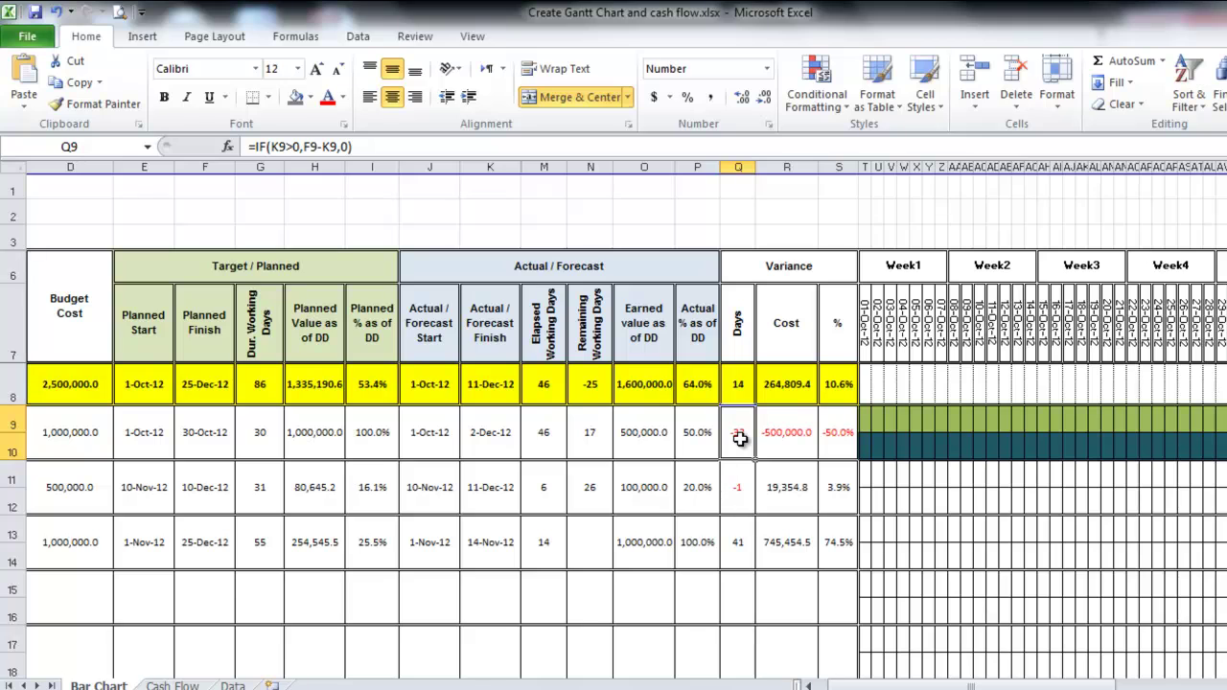
click(797, 433)
click(839, 433)
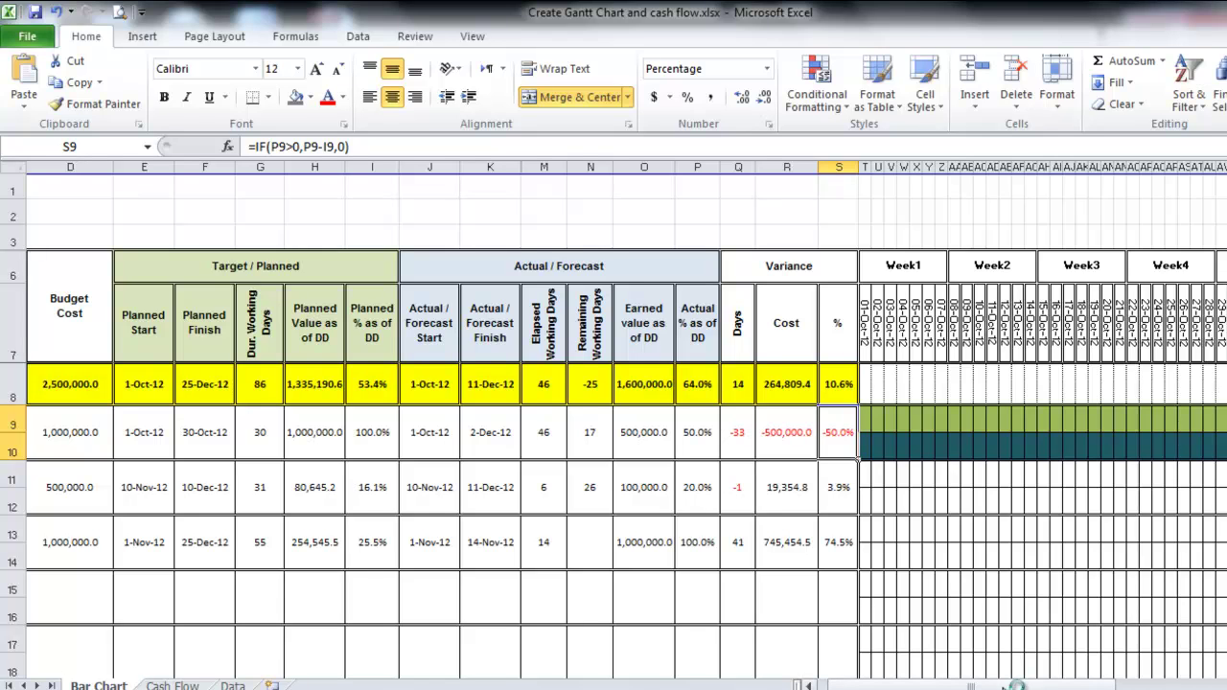
mouse_move(970, 687)
mouse_down()
mouse_move(1196, 674)
mouse_move(949, 676)
mouse_up()
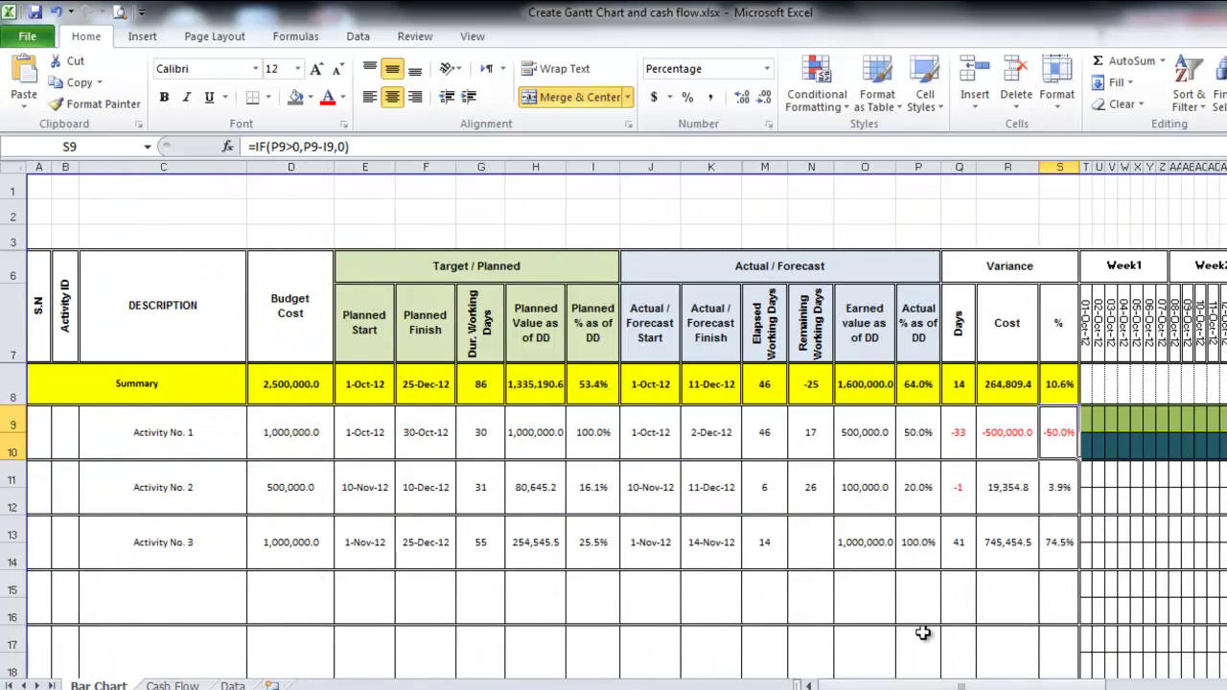